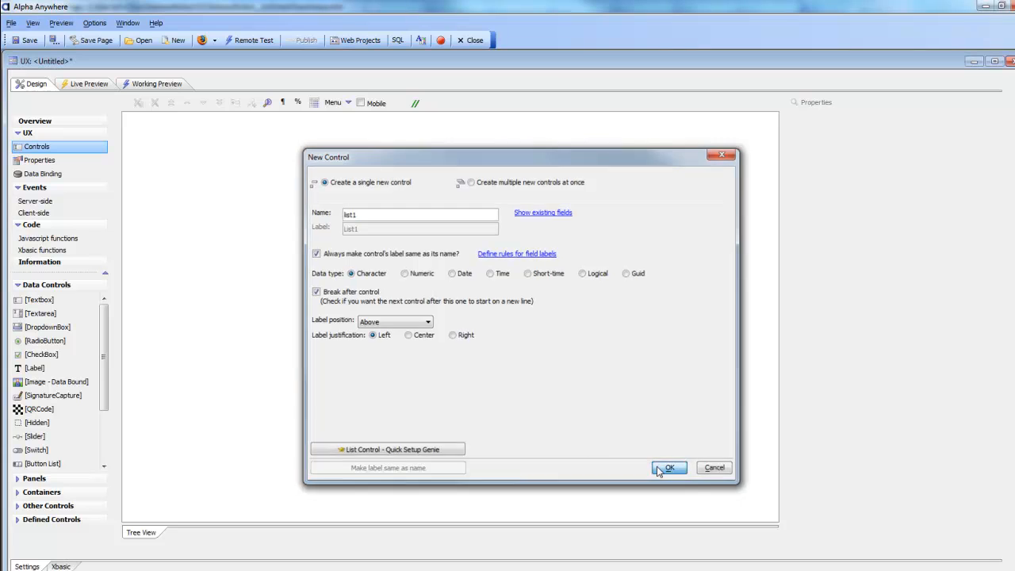
- Load the big name-and-addresses sample data as list1's static data
left_click(817, 181)
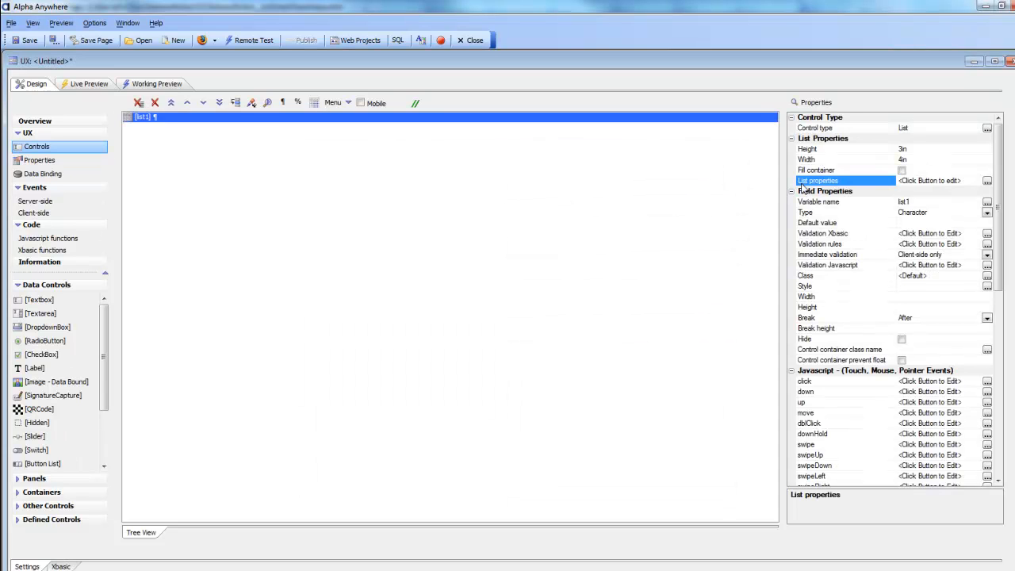
left_click(987, 180)
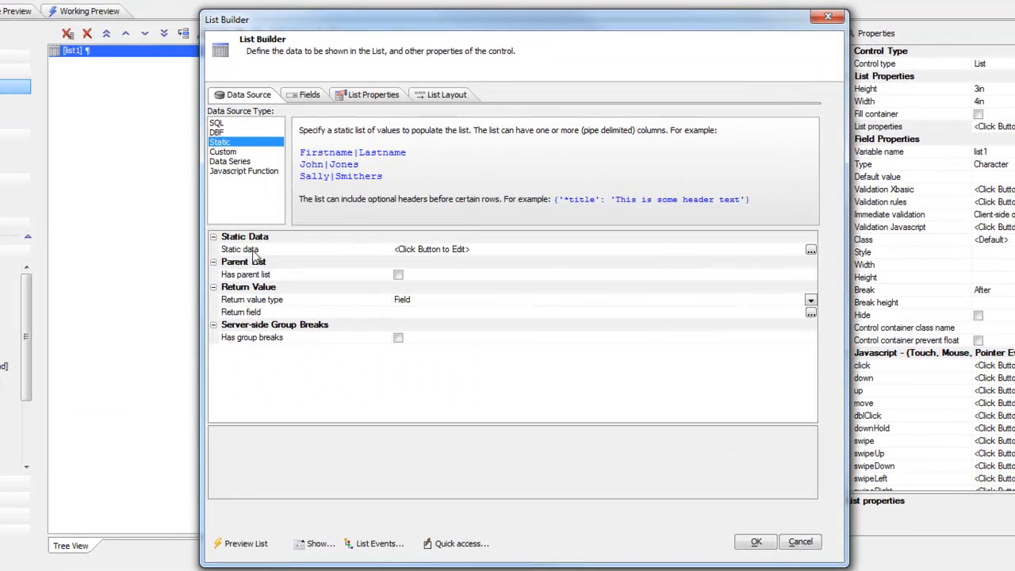
double_click(257, 252)
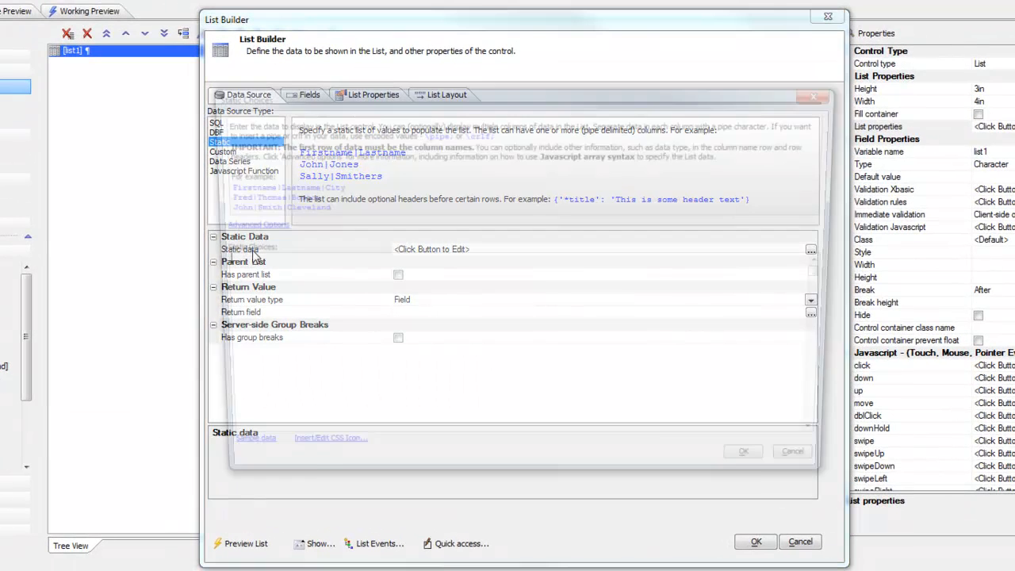
left_click(238, 457)
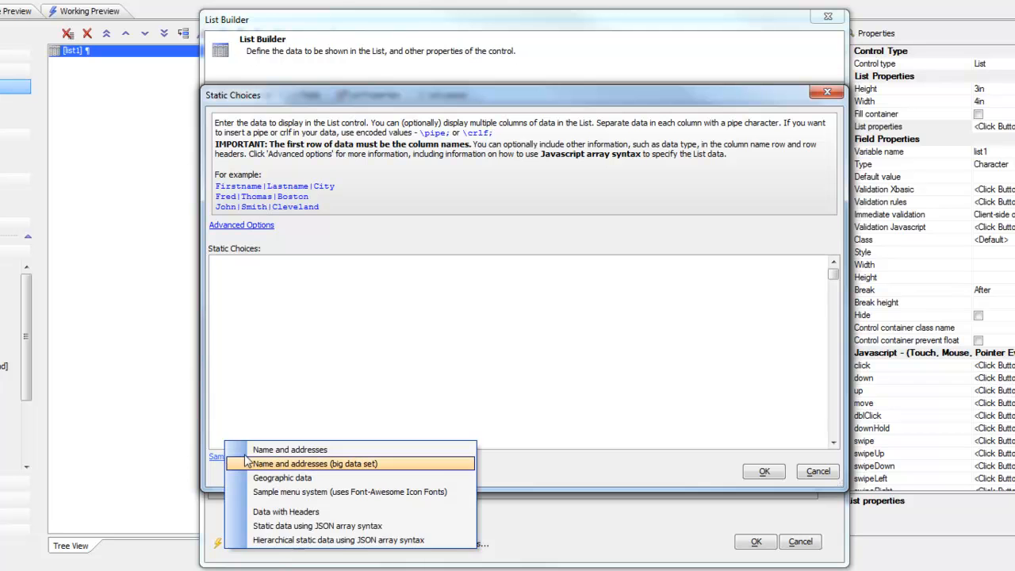
left_click(297, 450)
left_click(762, 473)
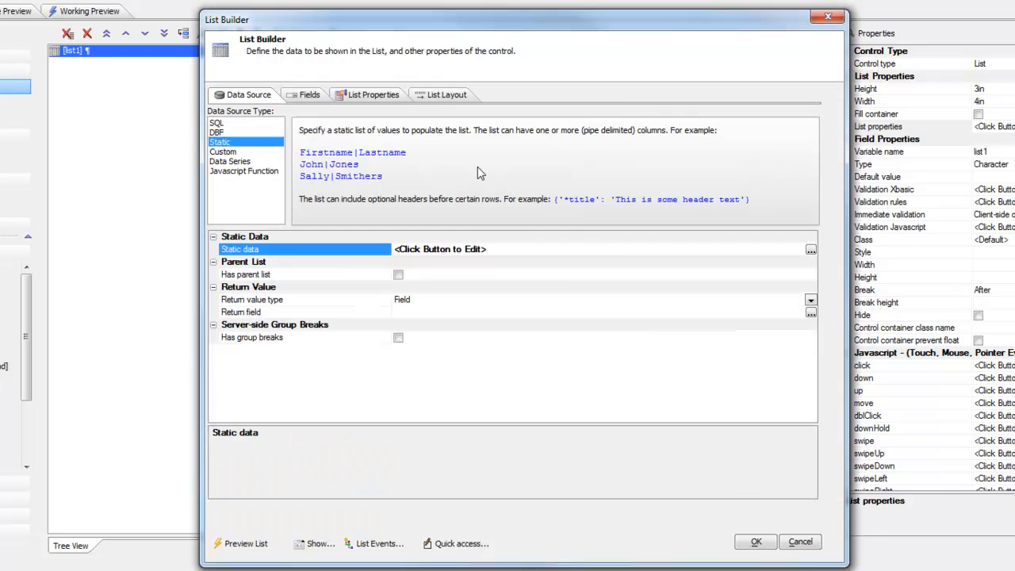
- Add Firstname, Lastname, City and State as list columns, then open the working preview
left_click(441, 94)
left_click_drag(236, 124, 233, 151)
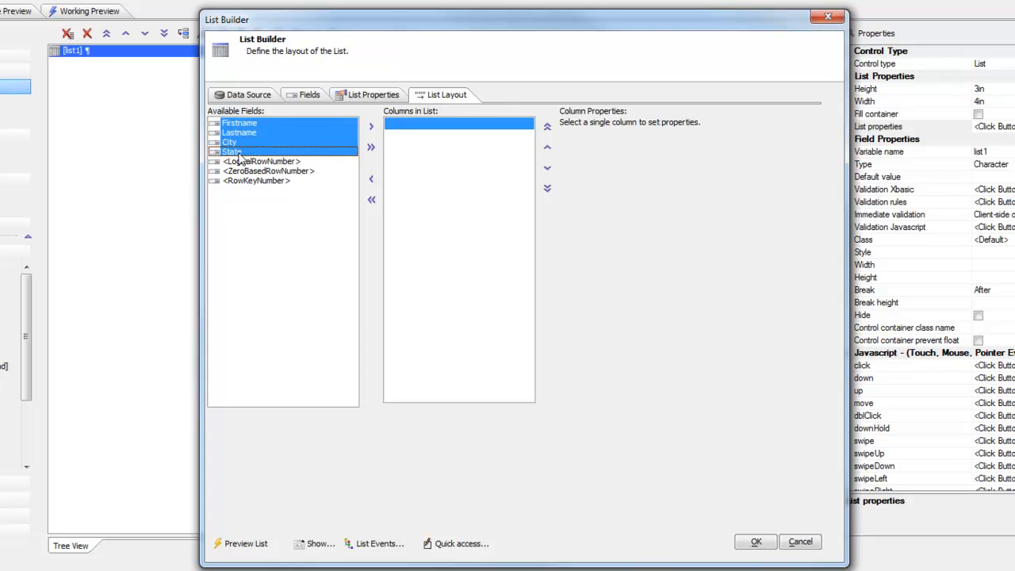
left_click(371, 126)
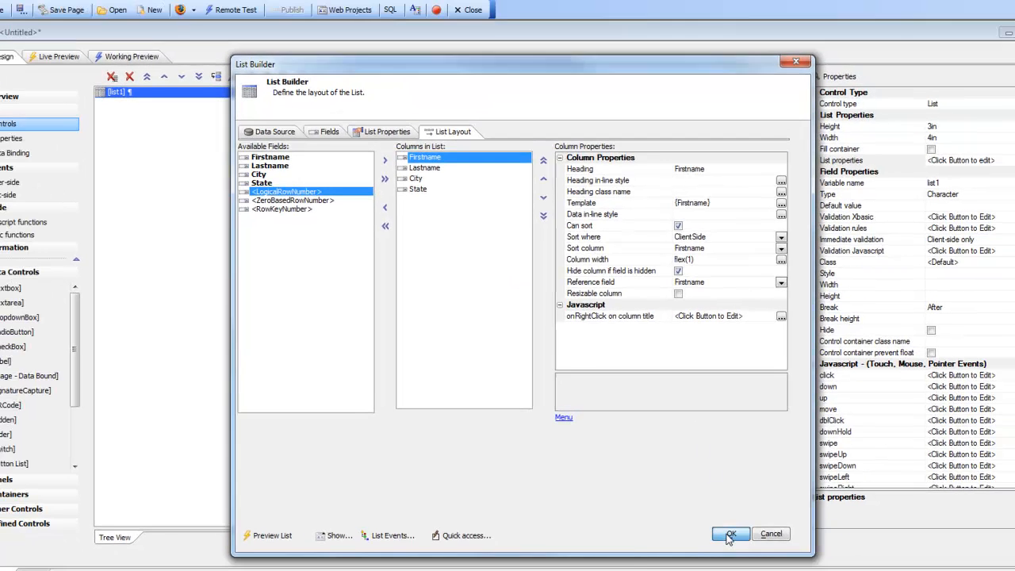
left_click(755, 541)
left_click(88, 11)
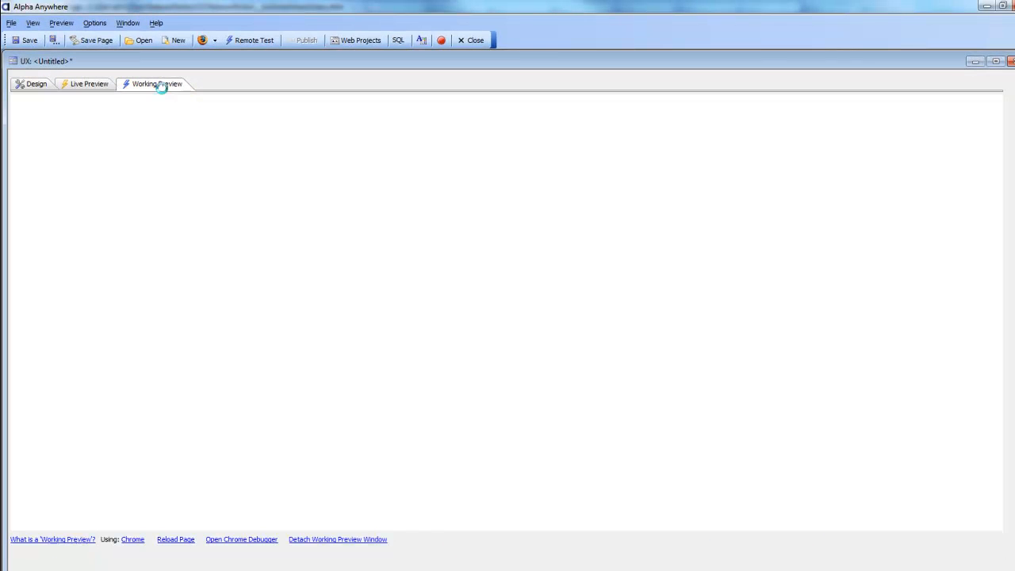
- Scroll the preview list and select four sample customer rows in turn
left_click_drag(245, 203, 252, 263)
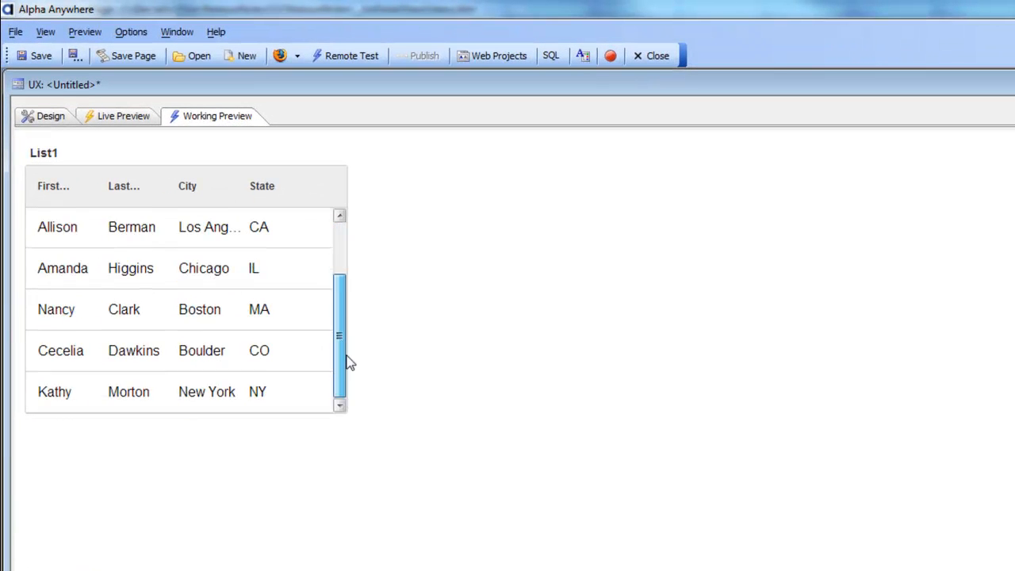
left_click_drag(349, 362, 340, 265)
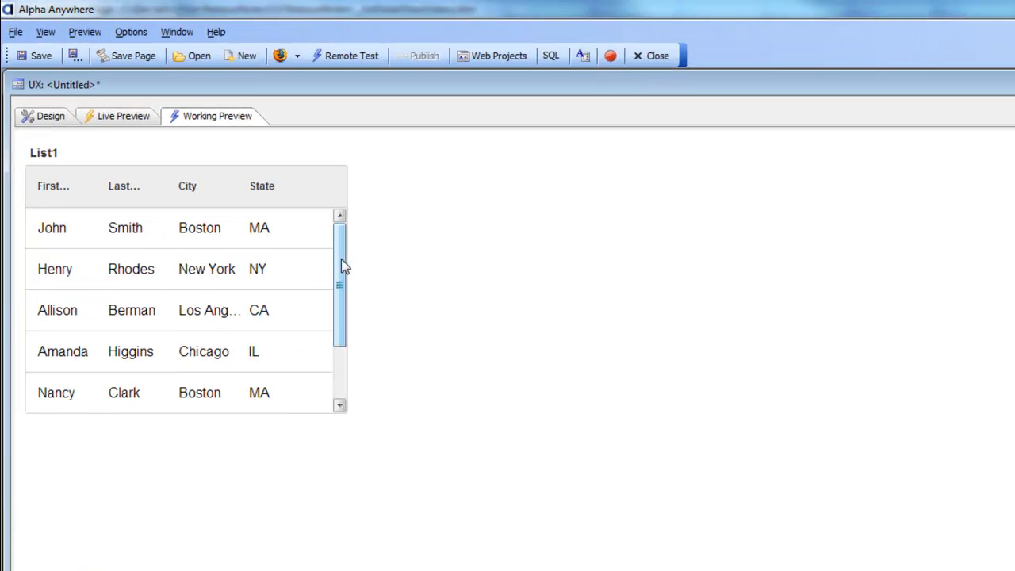
left_click(159, 241)
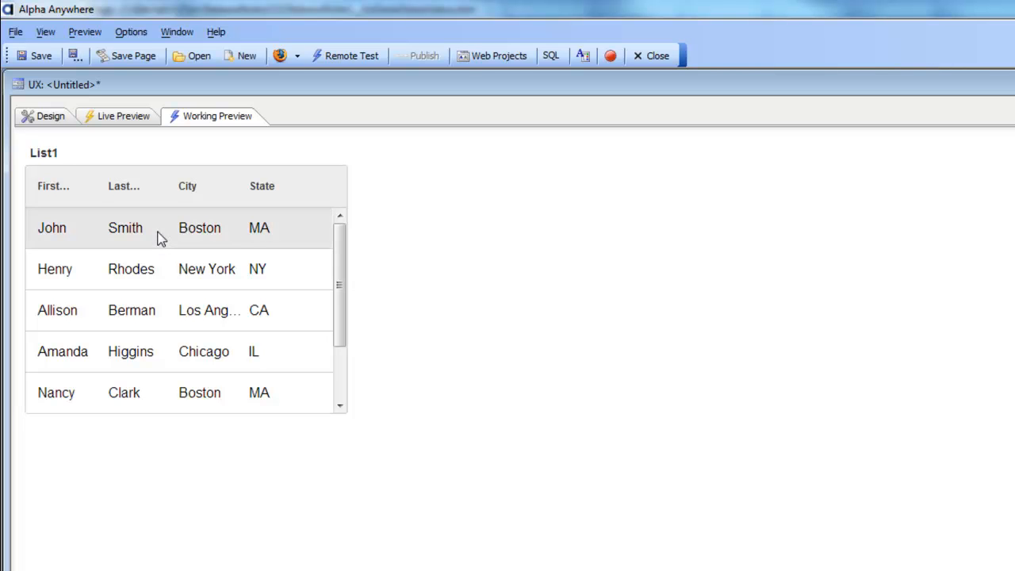
left_click(165, 274)
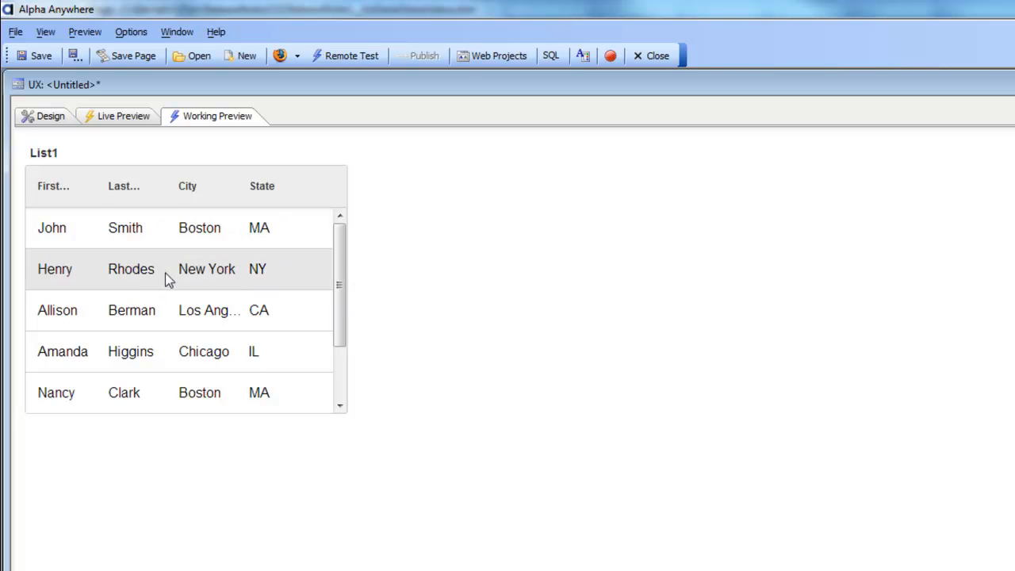
left_click(174, 315)
left_click(183, 349)
- Back in Design, reopen list1's List Builder and check Has Detail View
left_click(42, 108)
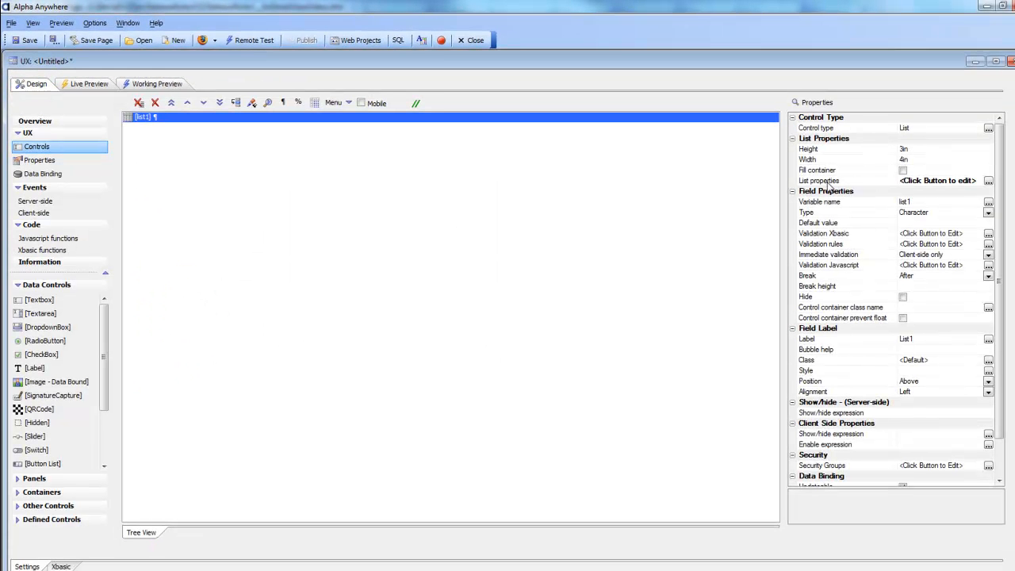
double_click(828, 183)
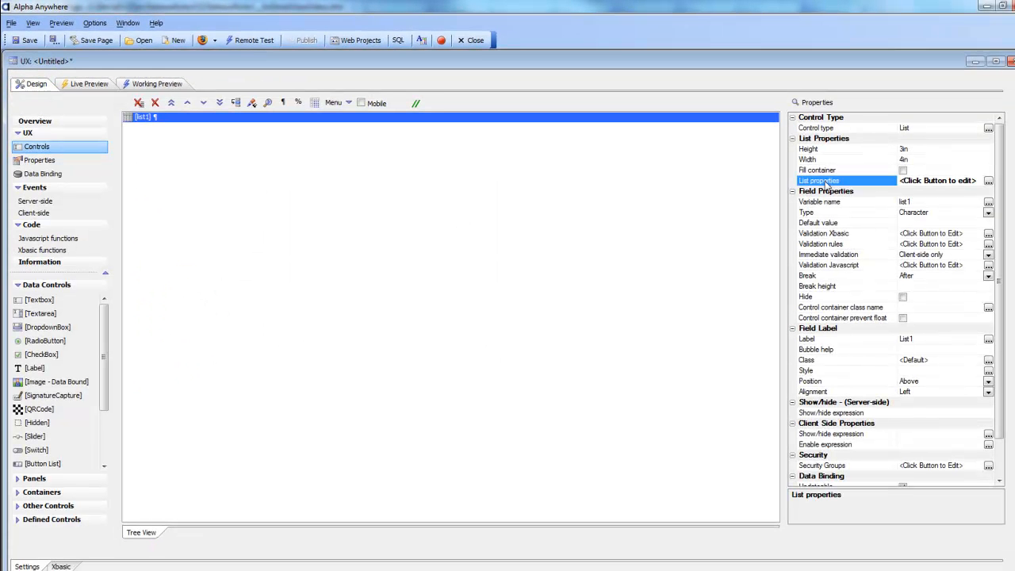
left_click_drag(442, 93, 272, 91)
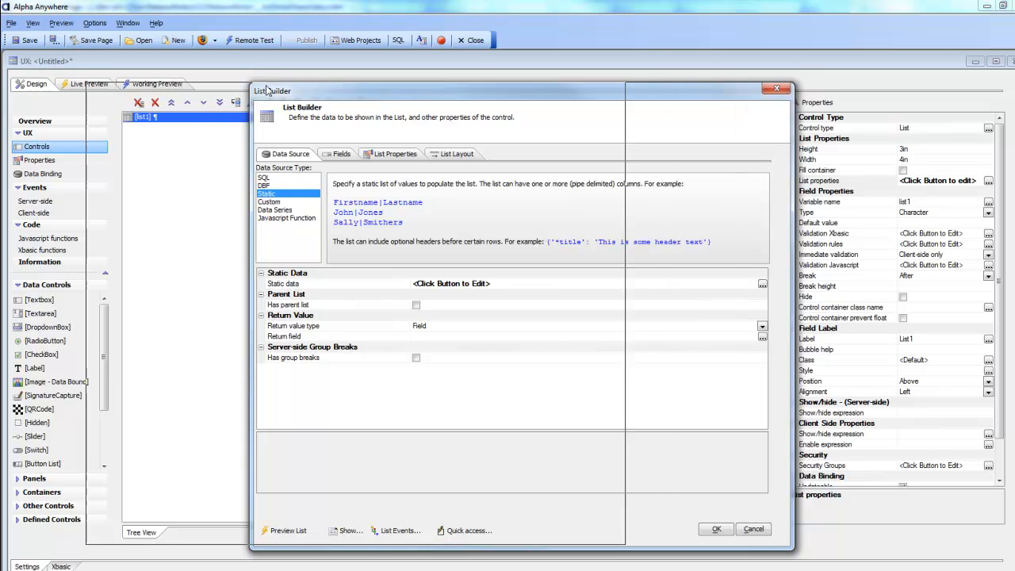
left_click(221, 152)
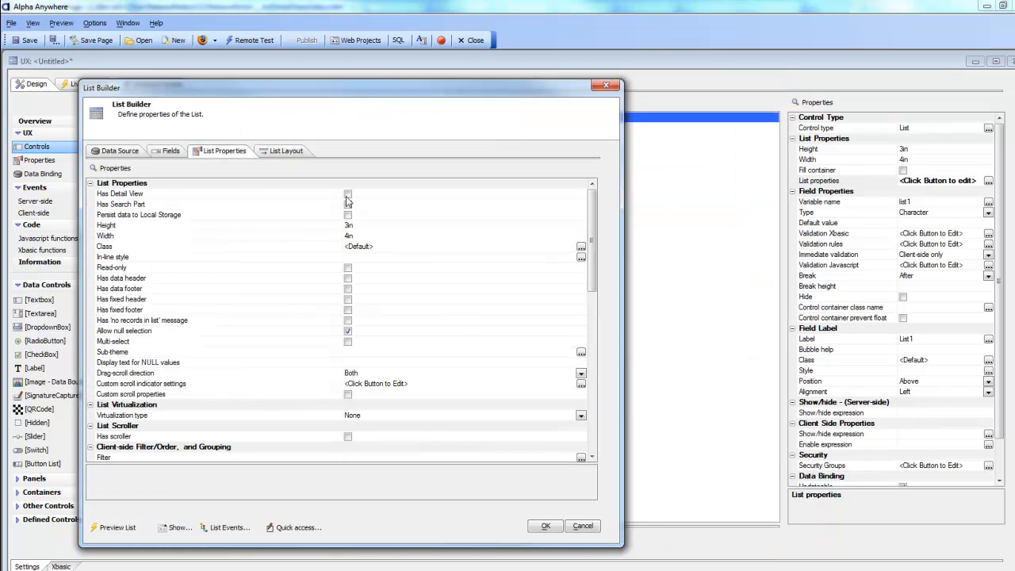
left_click(347, 195)
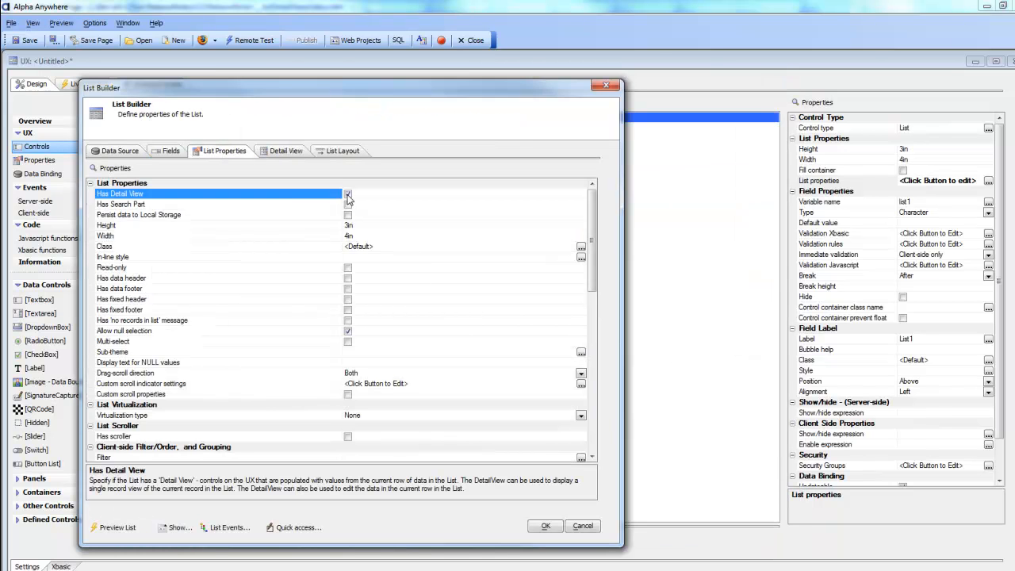
- Review the Detail View settings and keep FieldMap as the detail view type
left_click(286, 152)
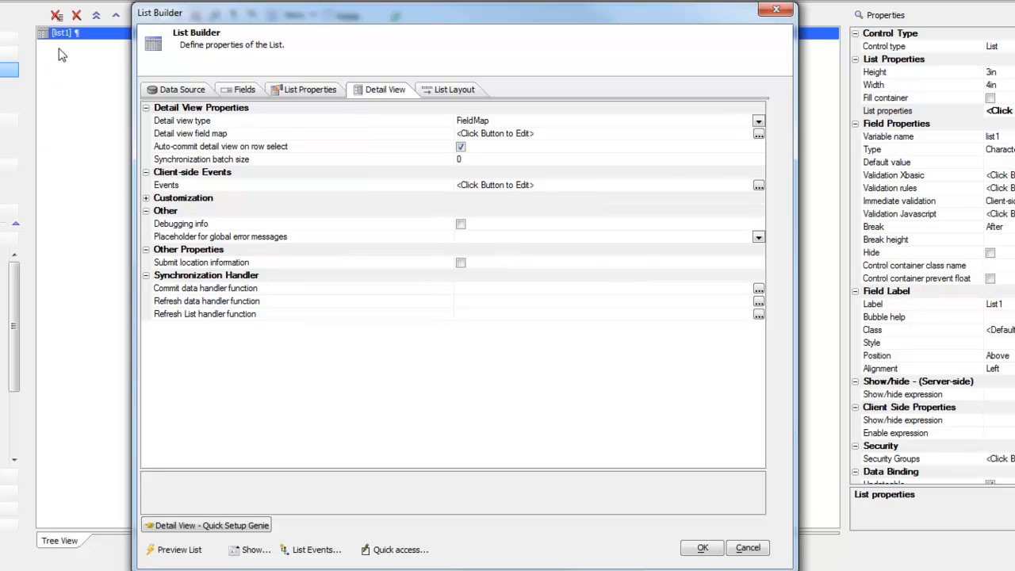
left_click(388, 122)
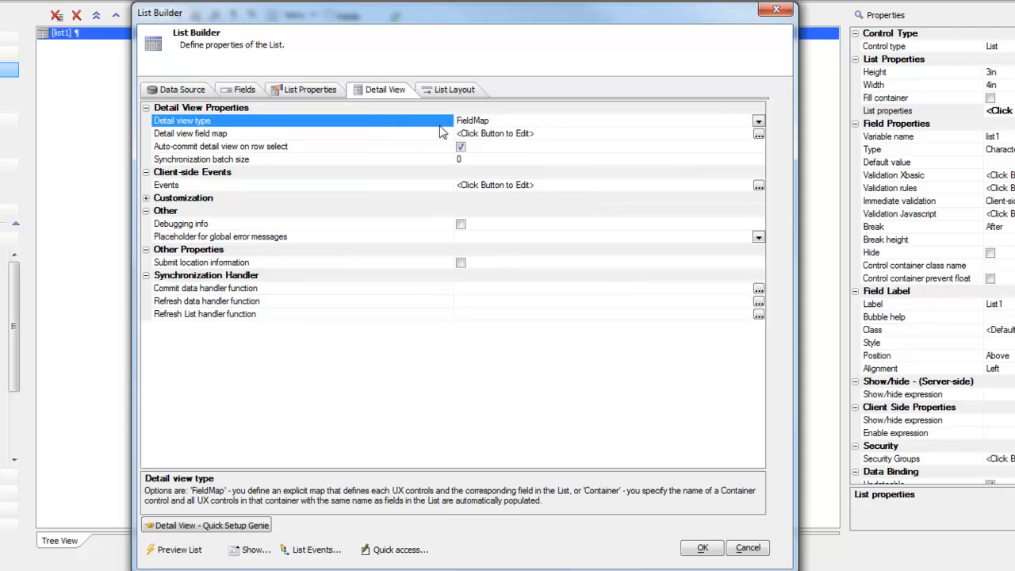
left_click(758, 121)
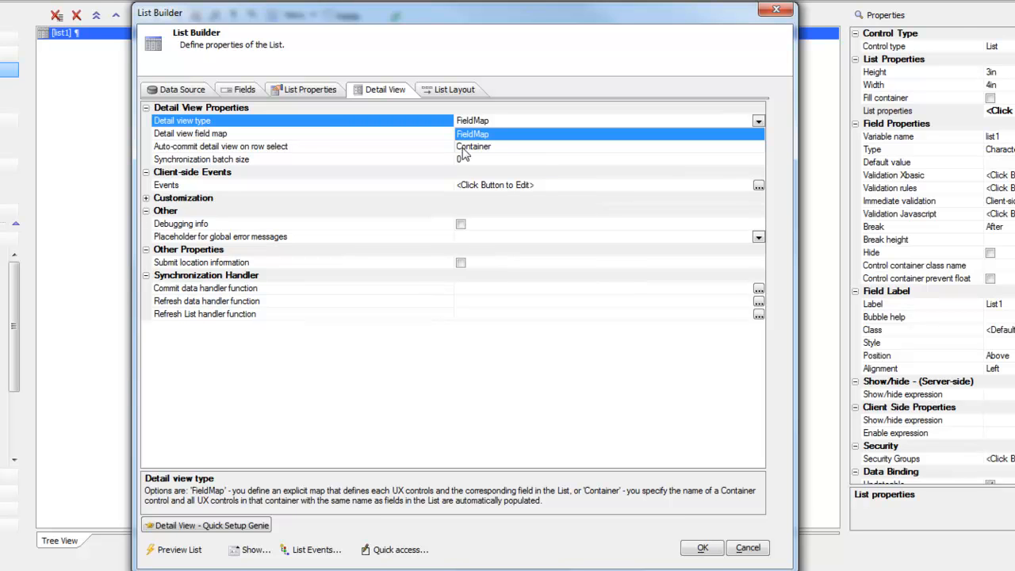
left_click(403, 126)
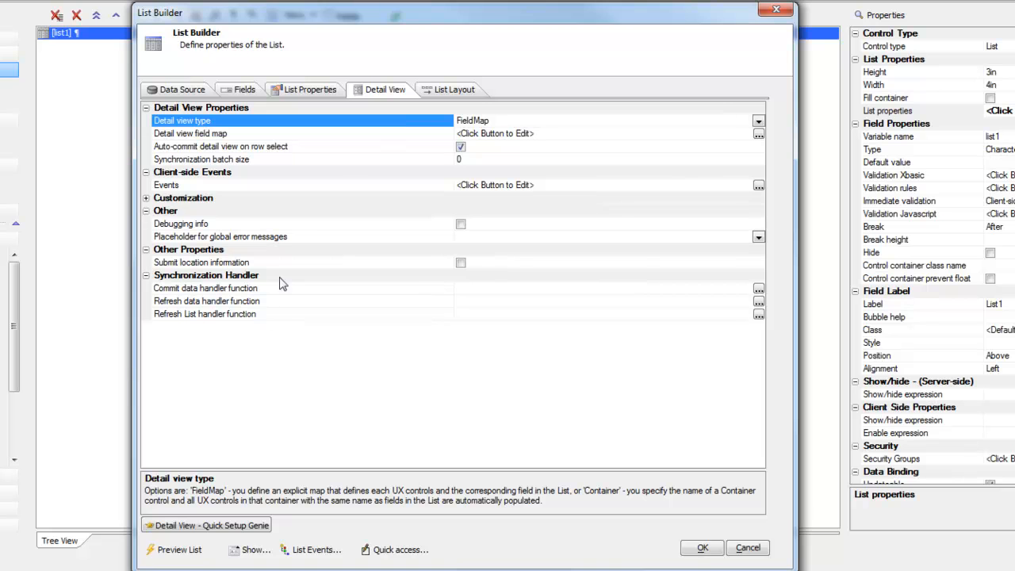
- Use the detail view quick setup to create UX controls after list1, without an error placeholder
left_click(210, 526)
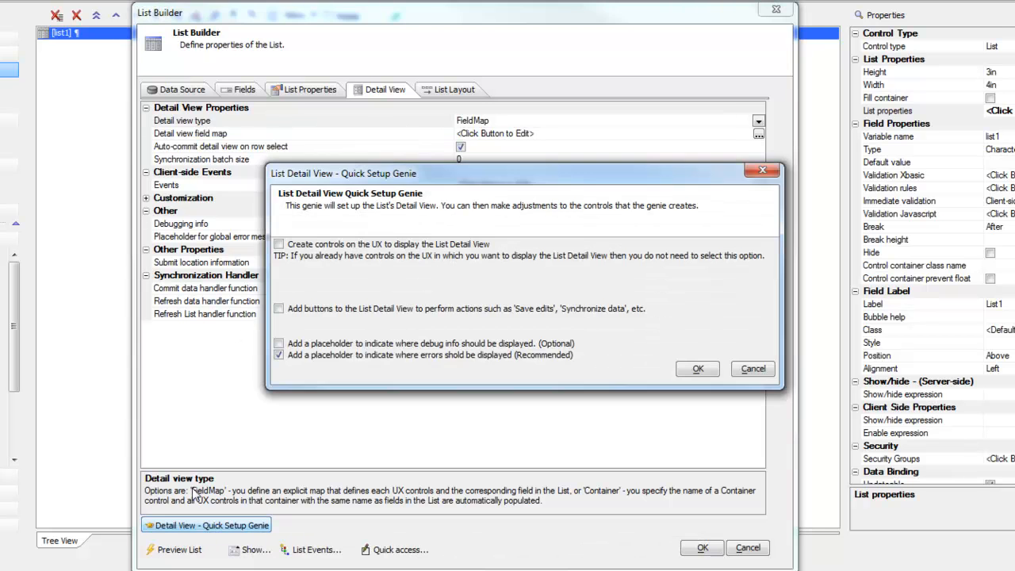
left_click(279, 244)
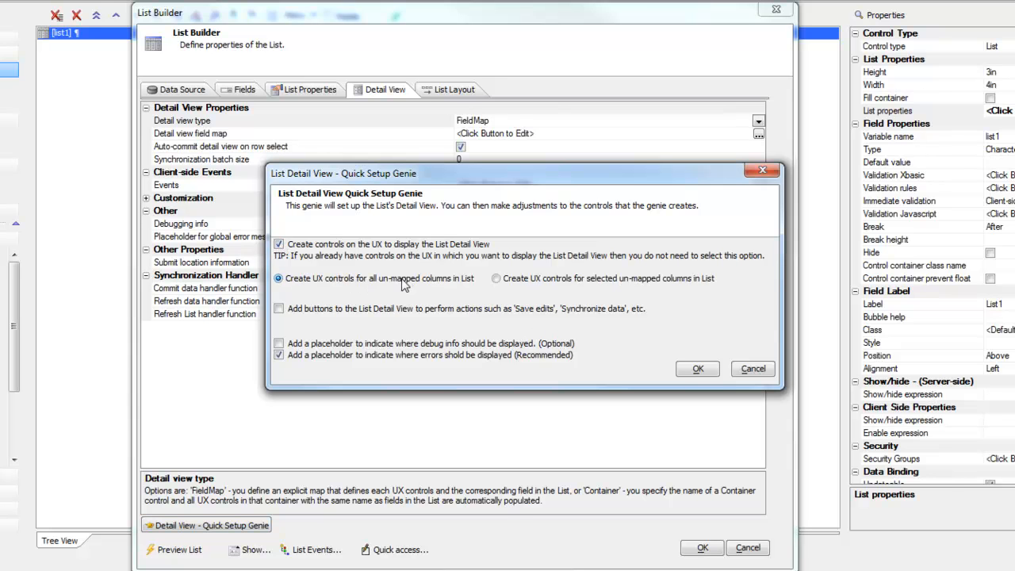
left_click(279, 355)
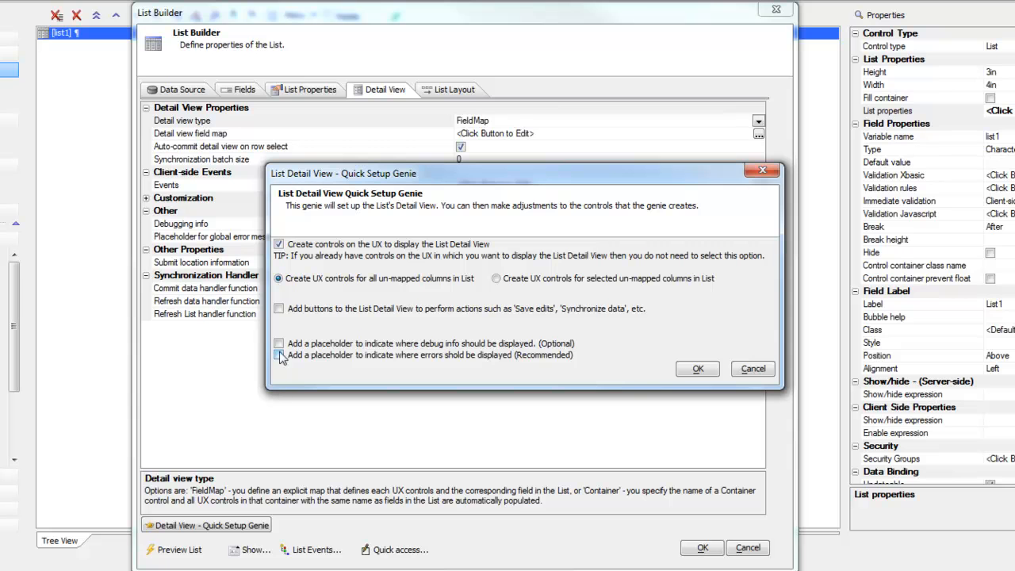
left_click(697, 369)
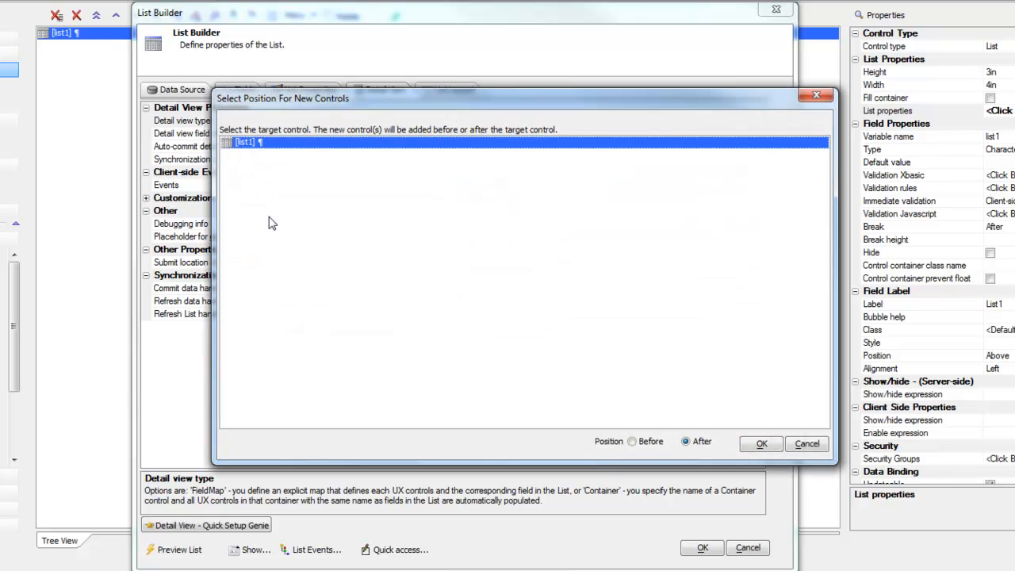
left_click(761, 444)
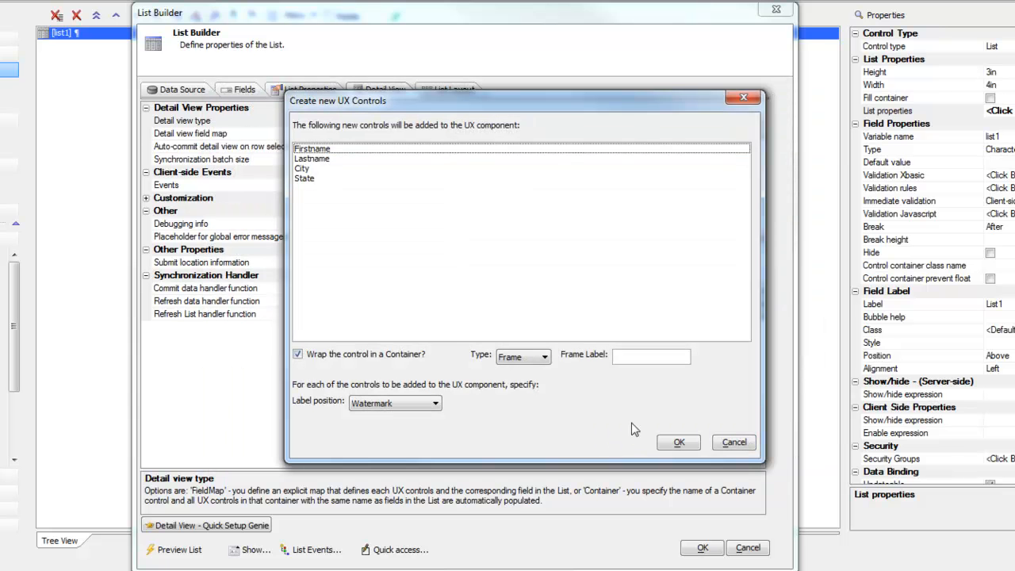
- Wrap the new fields in a frame labelled 'Details' and close the List Builder
left_click(632, 360)
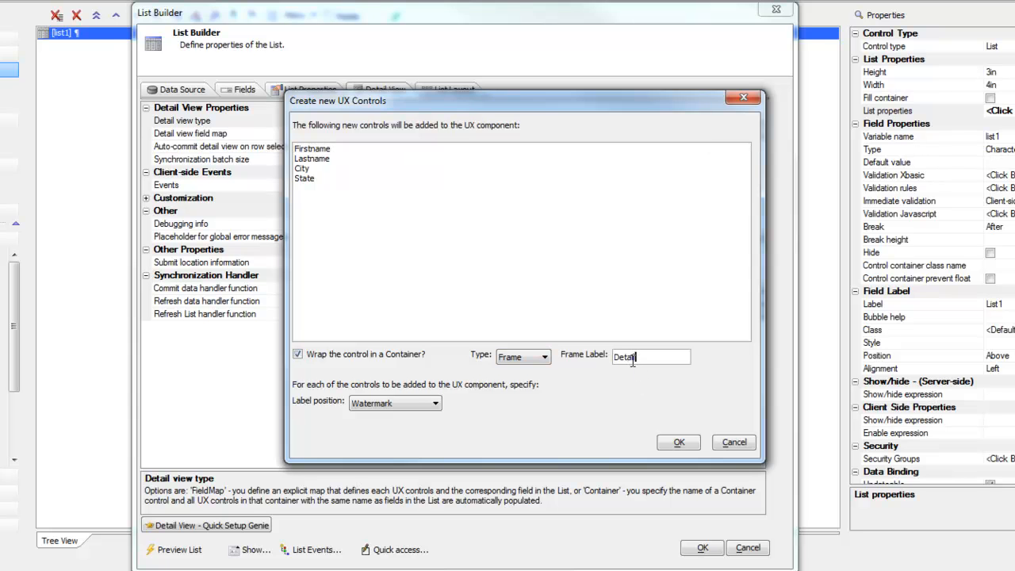
type("Details")
left_click(679, 442)
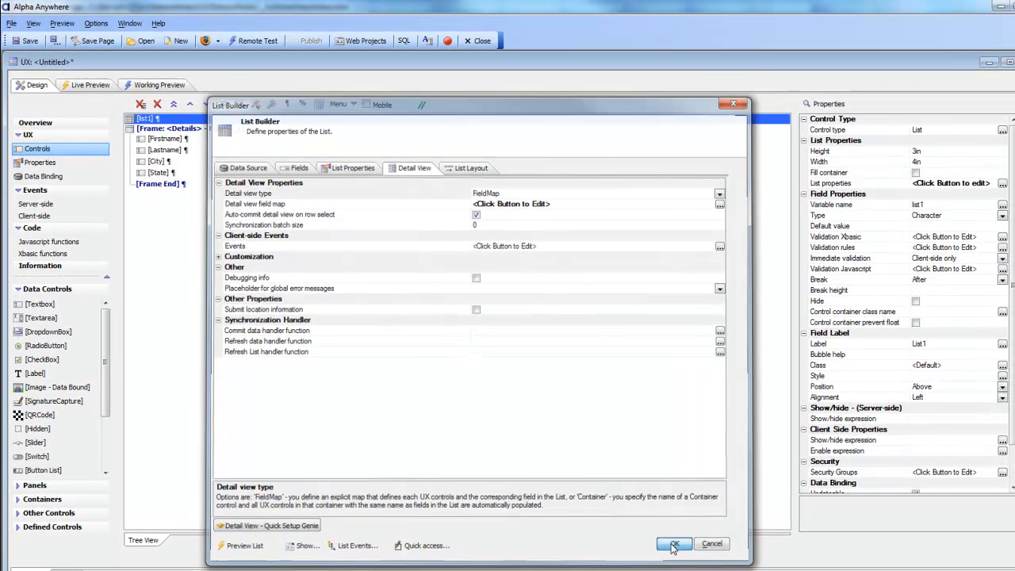
left_click(697, 548)
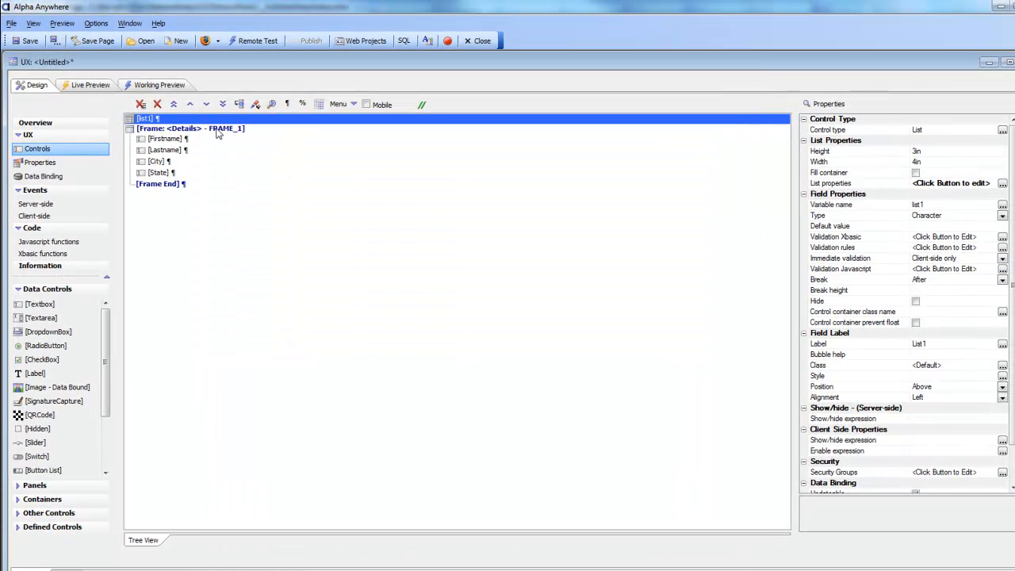
- In the working preview, select five customer rows to check the Details fields fill
left_click(157, 85)
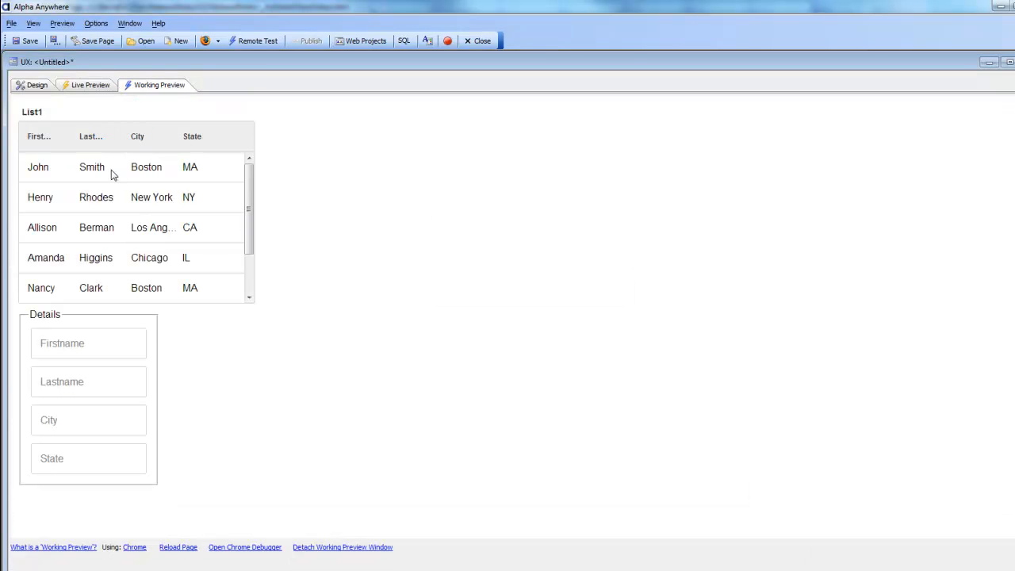
left_click(111, 175)
left_click(115, 202)
left_click(115, 231)
left_click(115, 263)
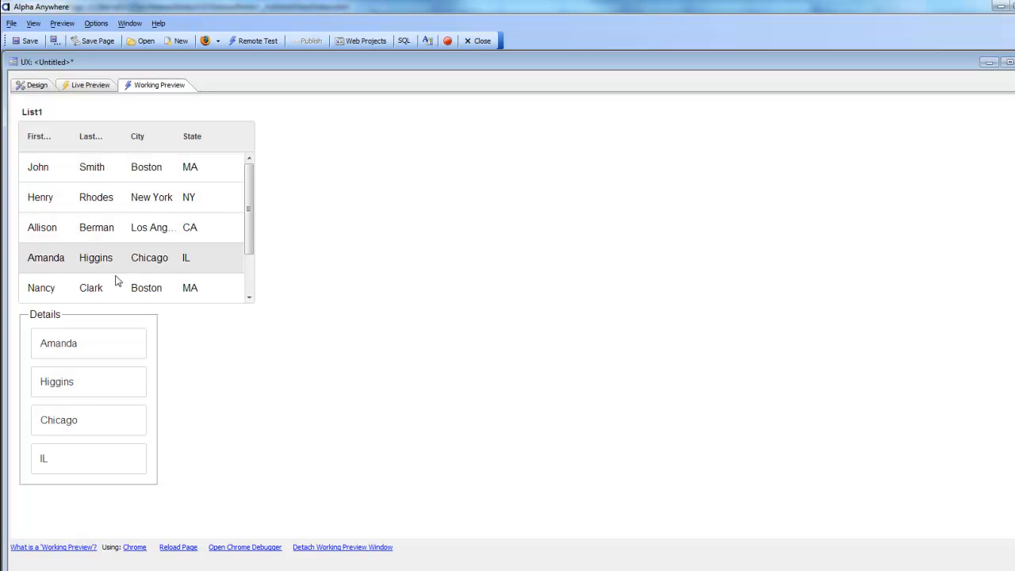
left_click(119, 291)
- Reselect several earlier rows, then return to Design and pick list1's properties
left_click(111, 253)
left_click(107, 229)
left_click(101, 198)
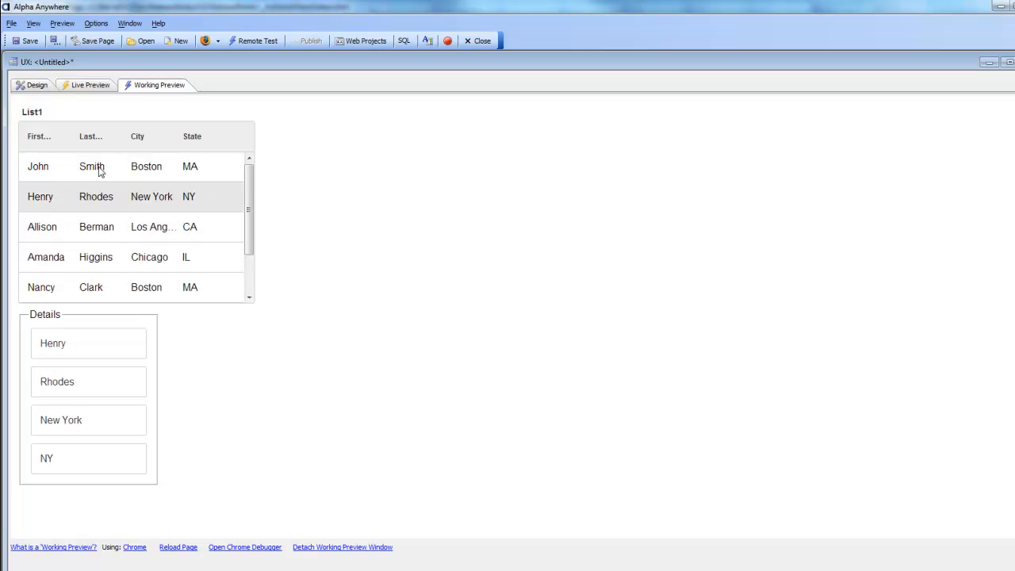
left_click(99, 171)
left_click(102, 198)
left_click(107, 238)
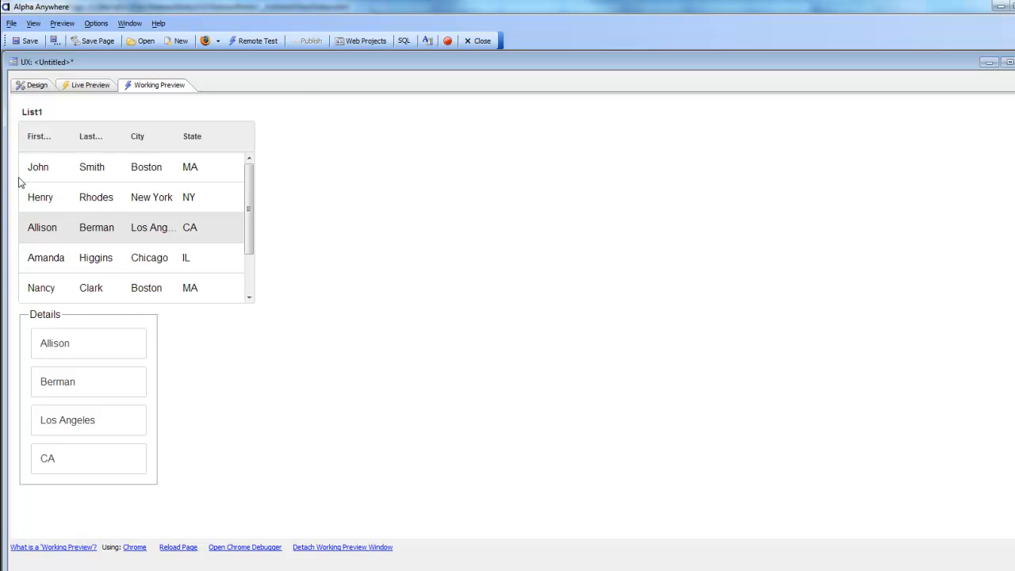
left_click(37, 87)
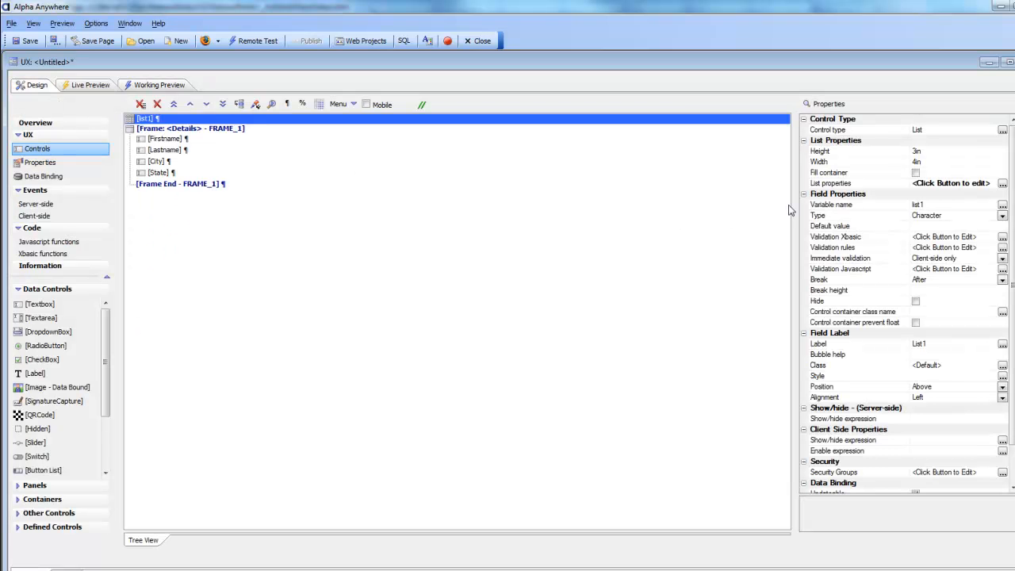
left_click(847, 189)
- Check list1's detail view field map pairs Firstname, Lastname, City, State with same-named controls
left_click(1003, 183)
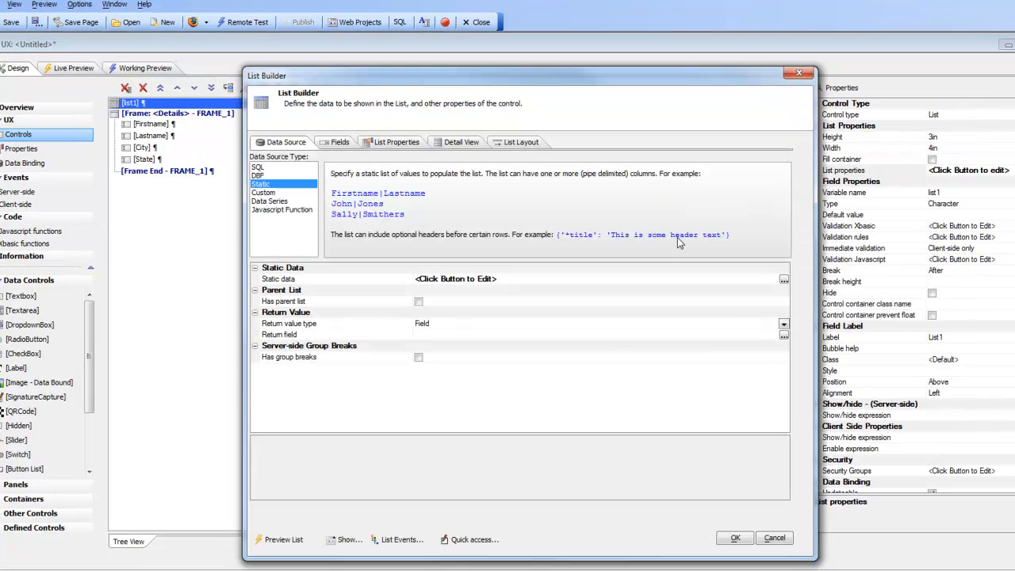
left_click(469, 140)
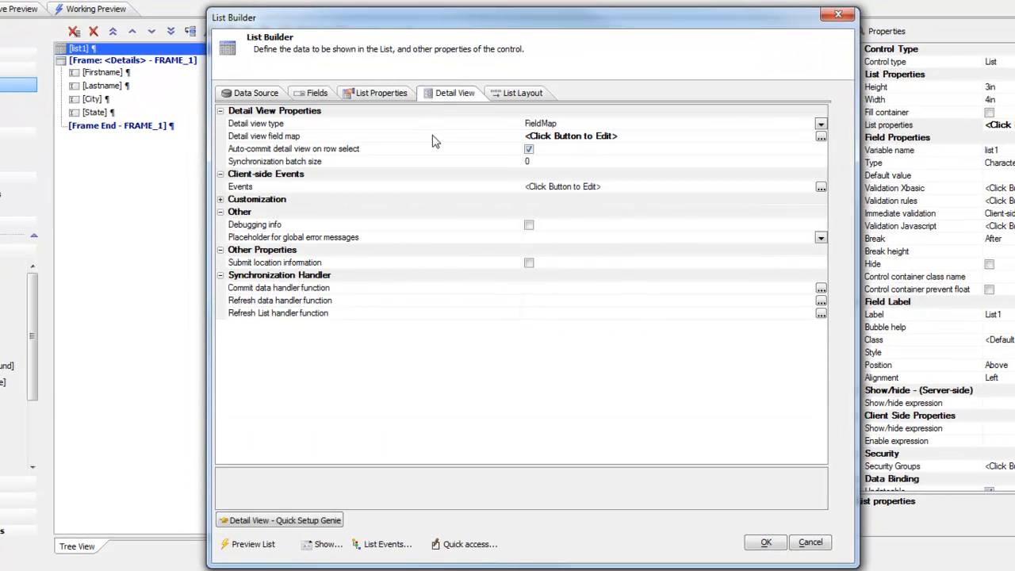
double_click(321, 138)
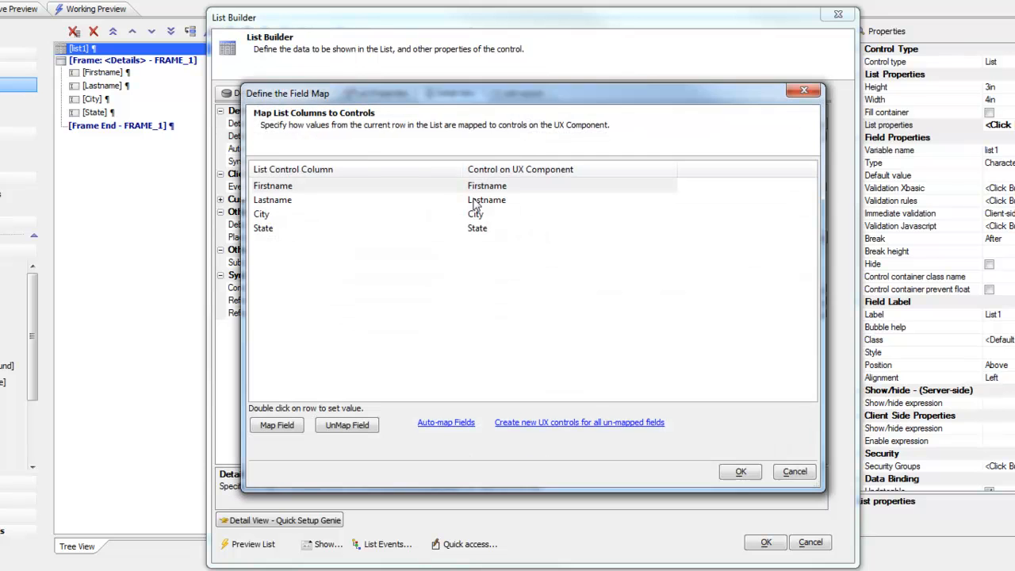
left_click_drag(378, 105, 402, 102)
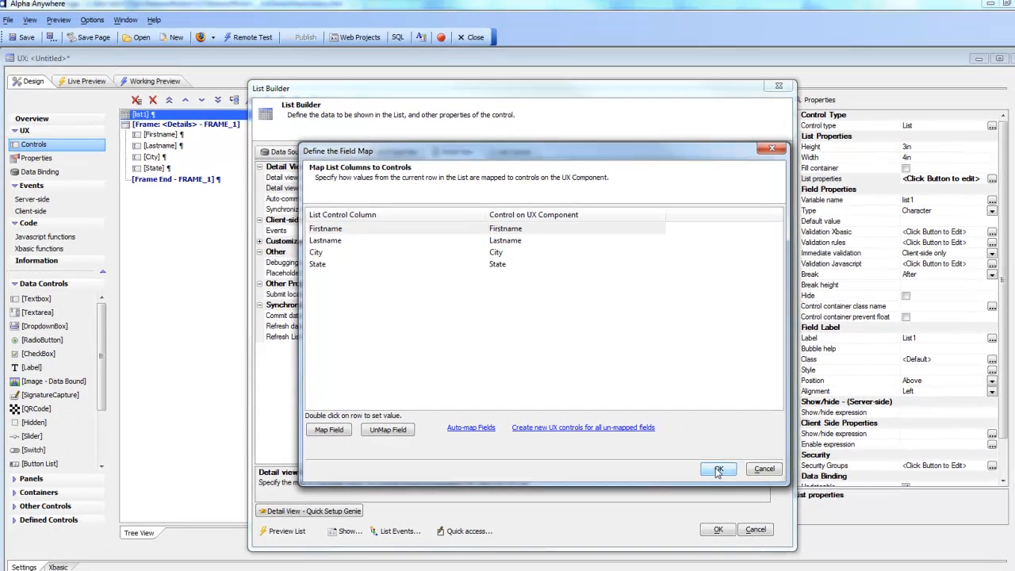
left_click(766, 469)
left_click(716, 530)
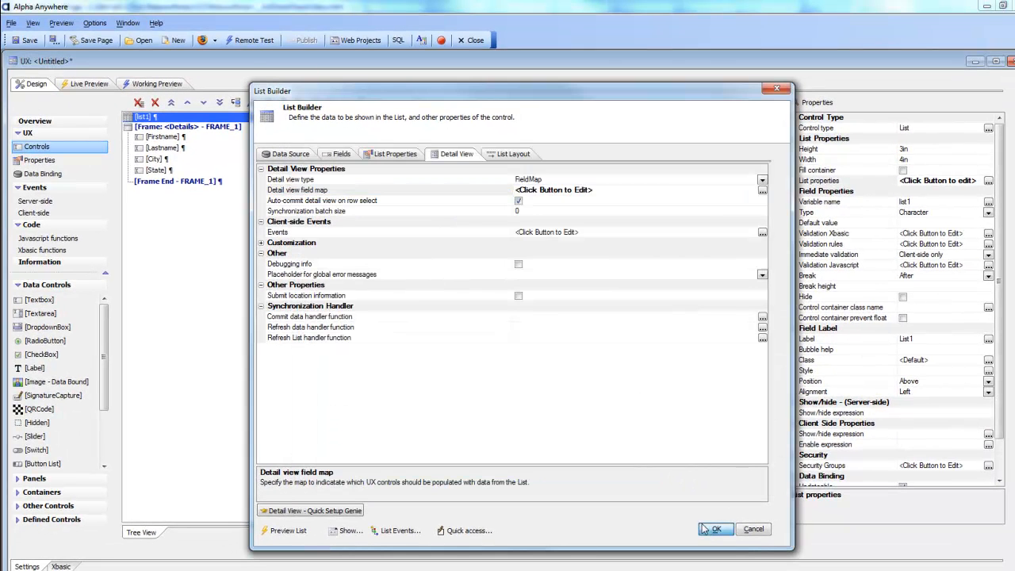
- Delete the Details frame but keep its fields, then wrap the four fields in a plain container
left_click(163, 127)
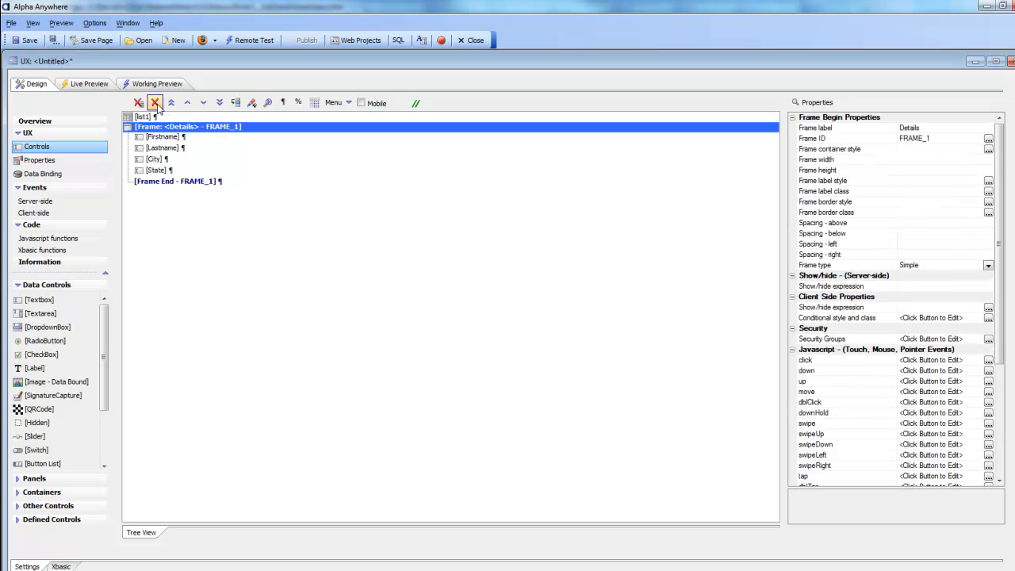
left_click(154, 103)
left_click(629, 361)
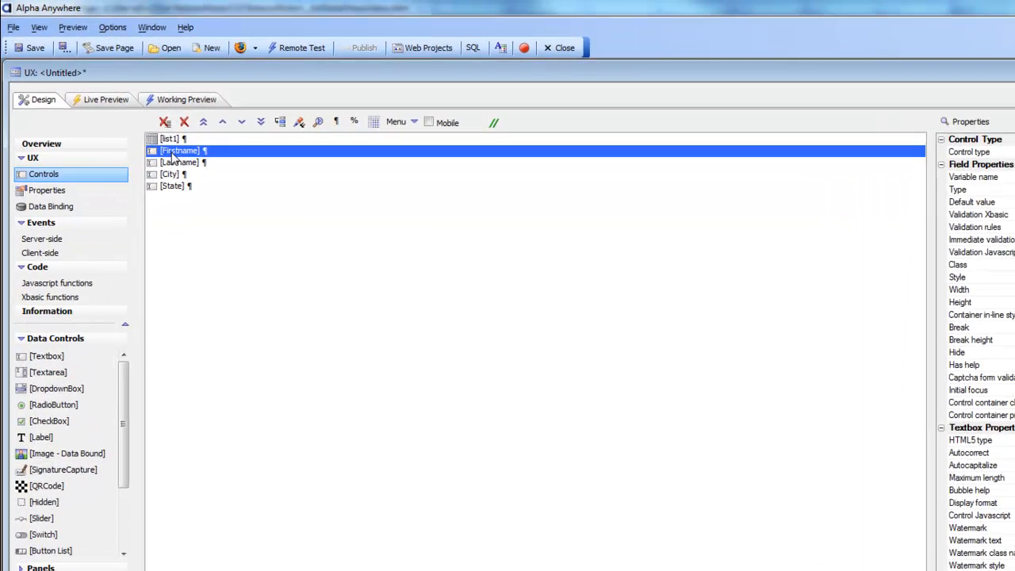
left_click(145, 157, "shift")
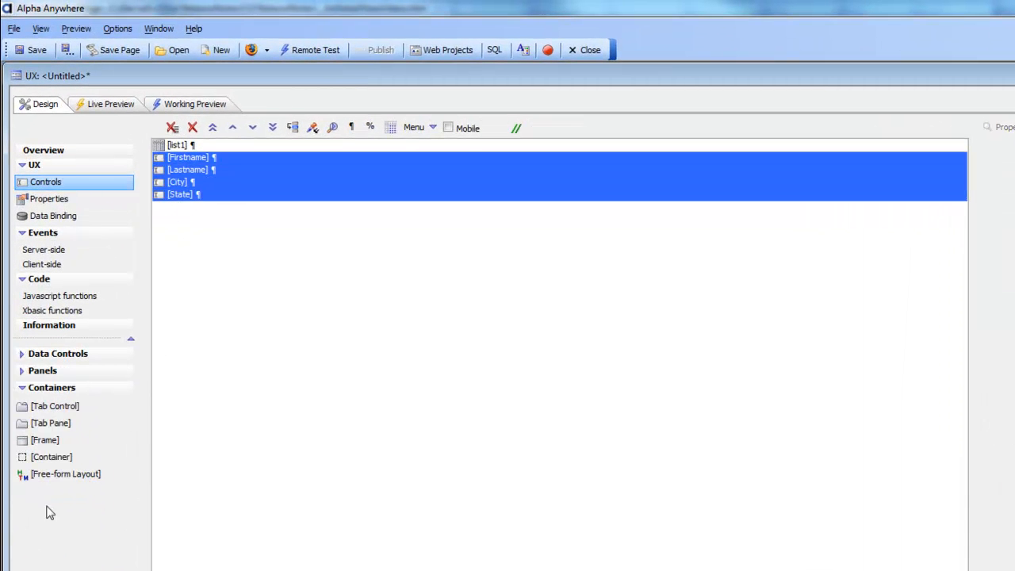
double_click(50, 457)
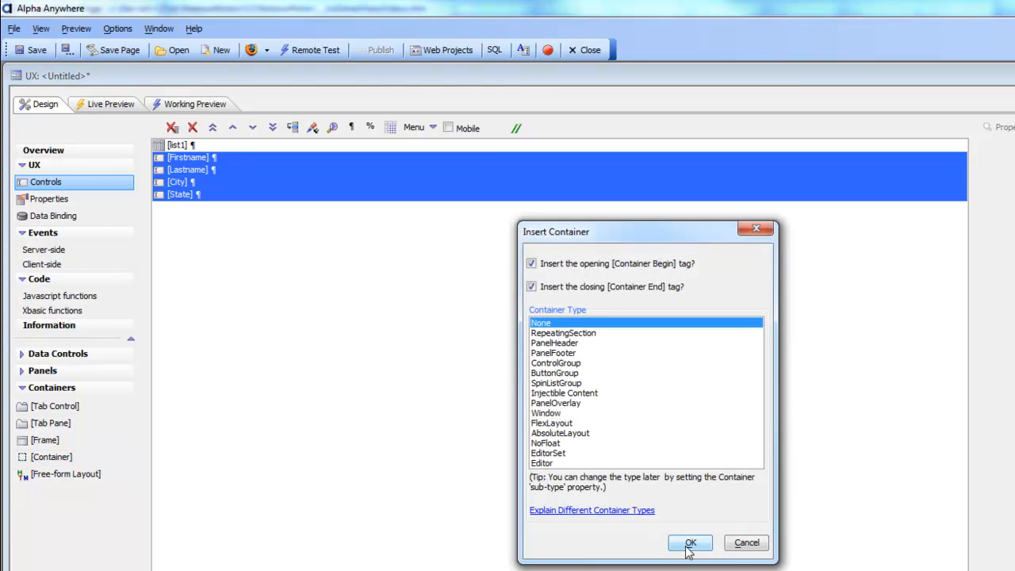
left_click(689, 544)
- Set list1's detail view type to Container using CONTAINER_1
left_click(176, 150)
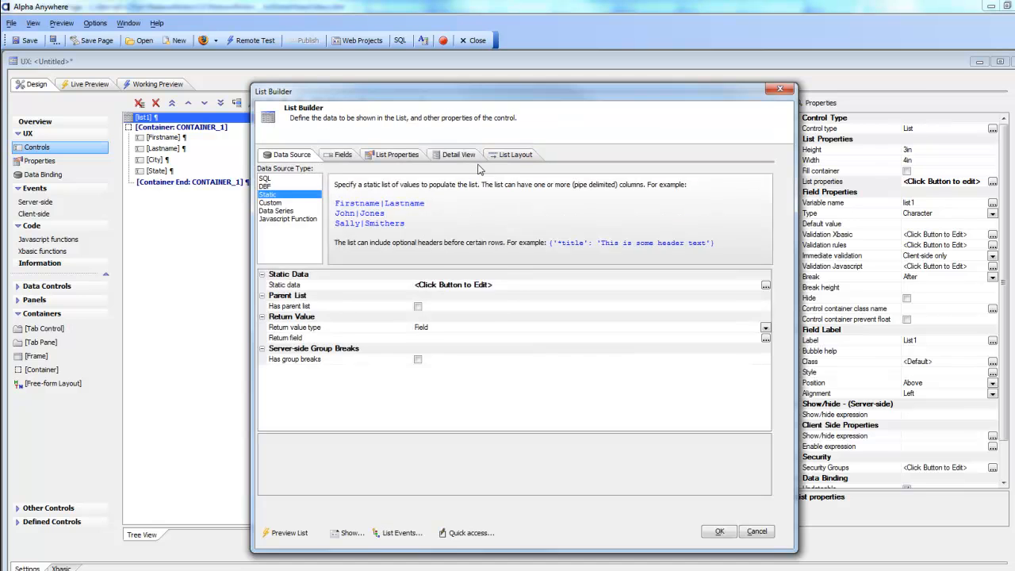
left_click(457, 156)
double_click(485, 182)
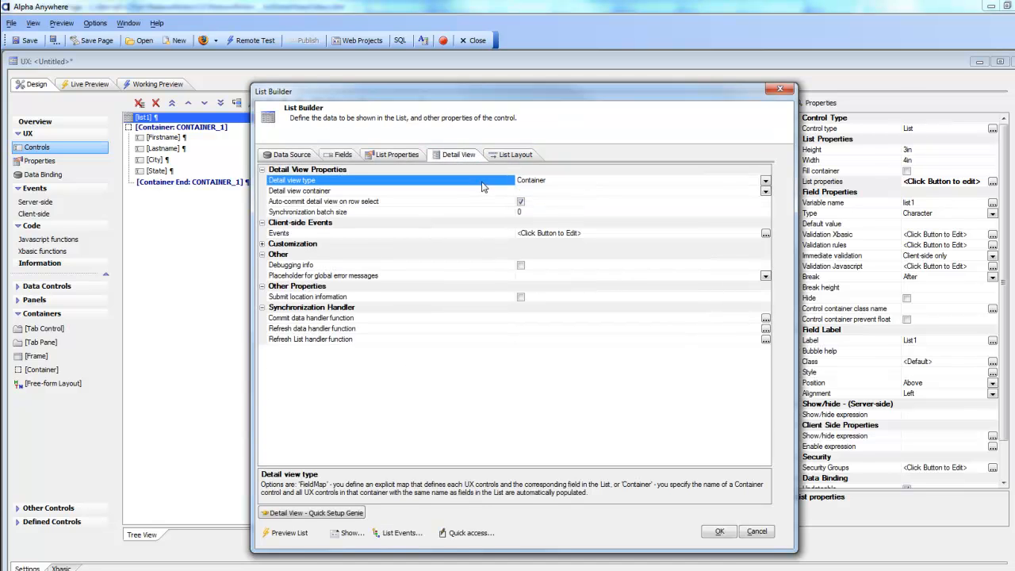
left_click(766, 191)
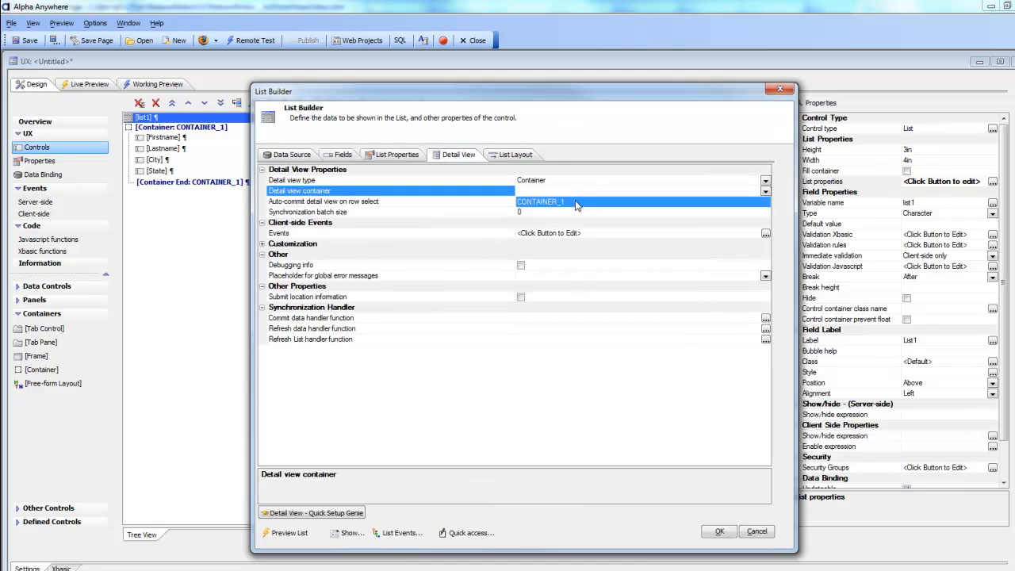
left_click(580, 204)
left_click(719, 532)
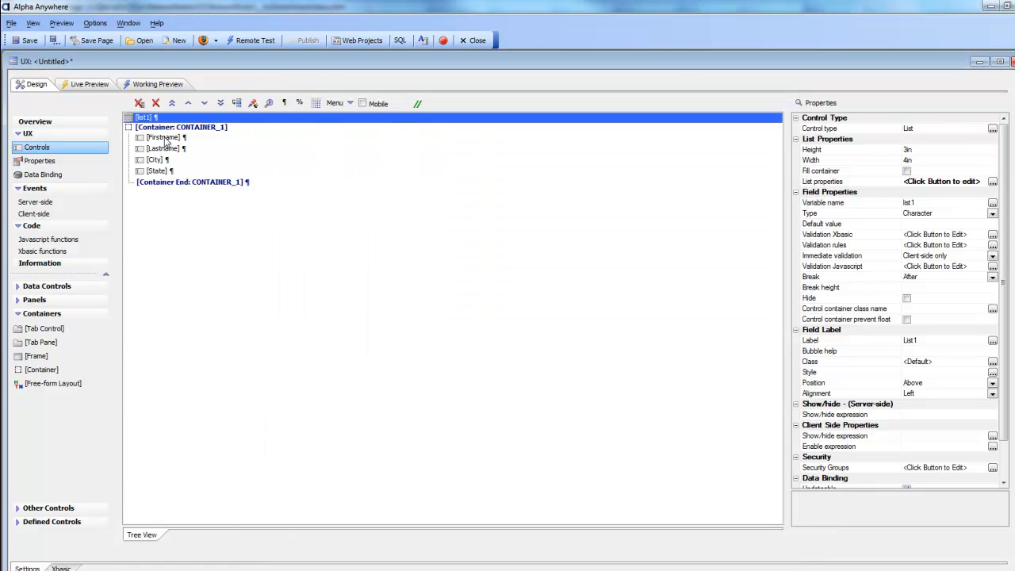
- In the working preview, select five customer rows and watch CONTAINER_1's fields fill, ending on Boston, MA
left_click(146, 85)
left_click(147, 177)
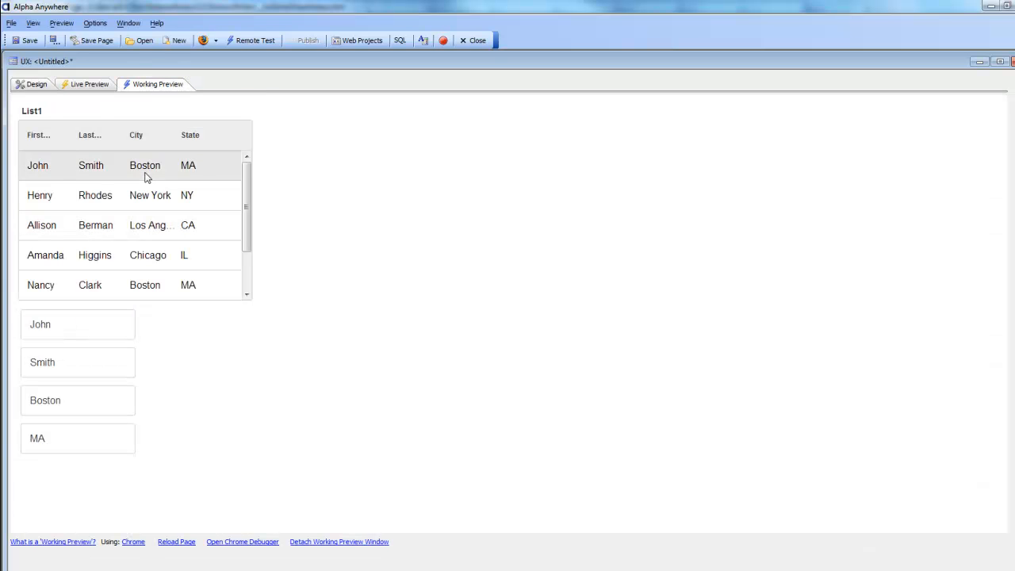
left_click(145, 206)
left_click(145, 232)
left_click(149, 254)
left_click(155, 274)
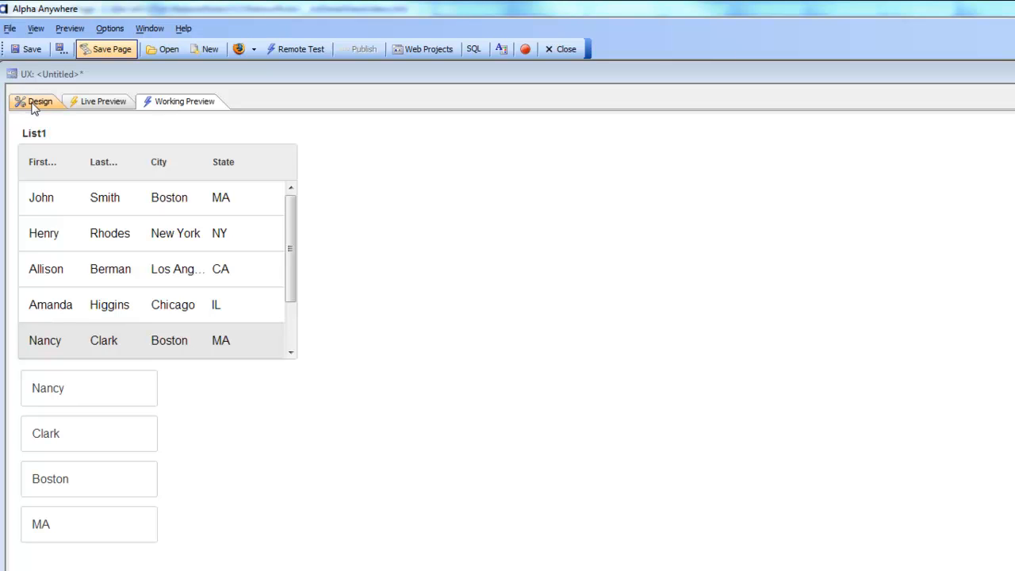
- Save the component as ux_list_static and start a new blank UX component
left_click(25, 50)
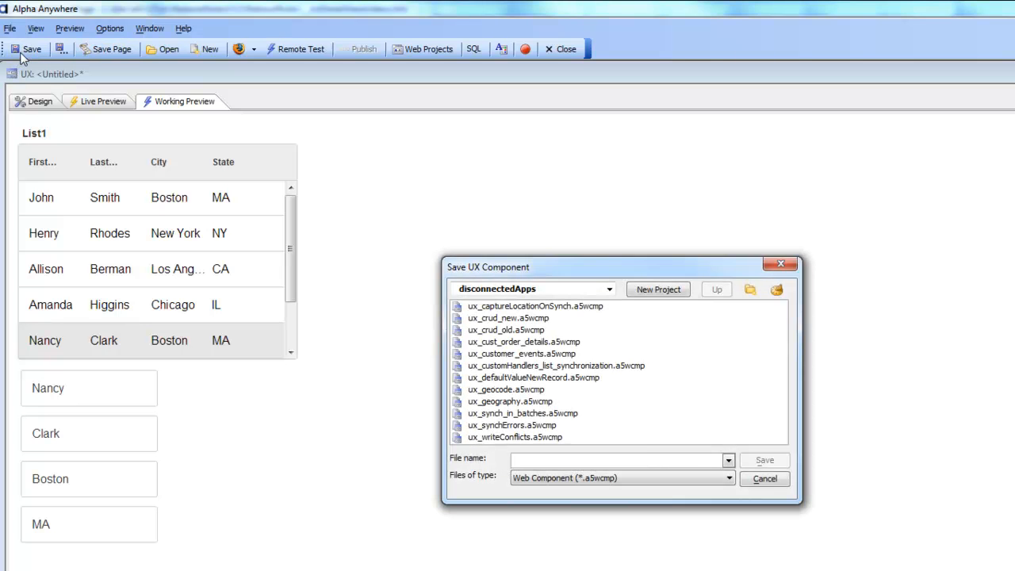
type("ux_list_s")
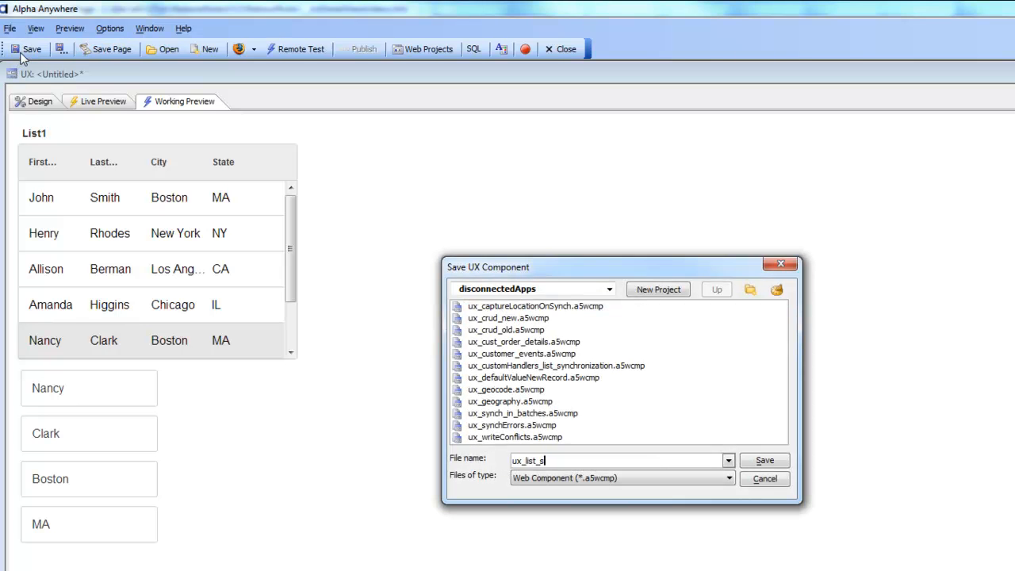
type("tatic")
key("Return")
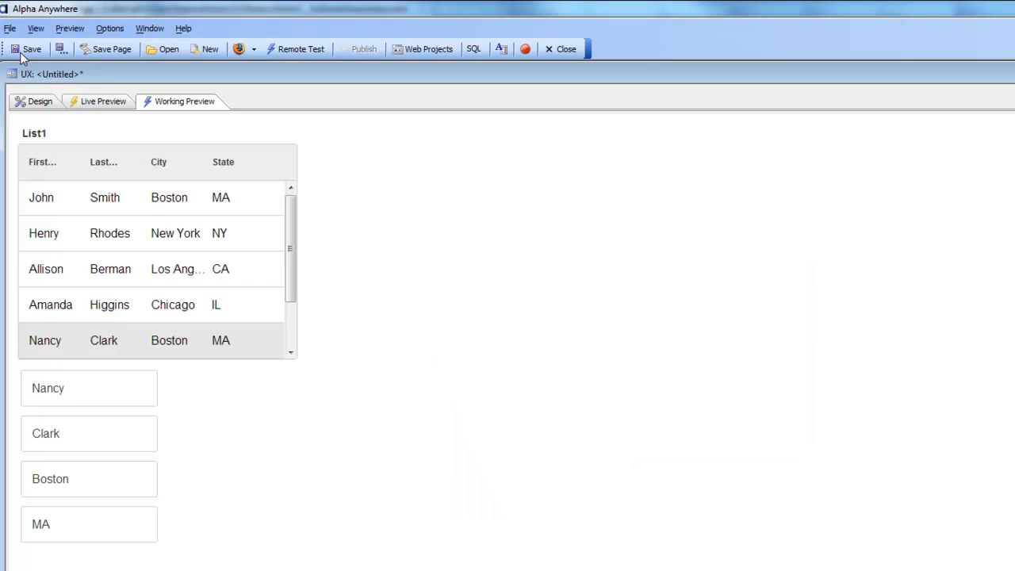
left_click(213, 49)
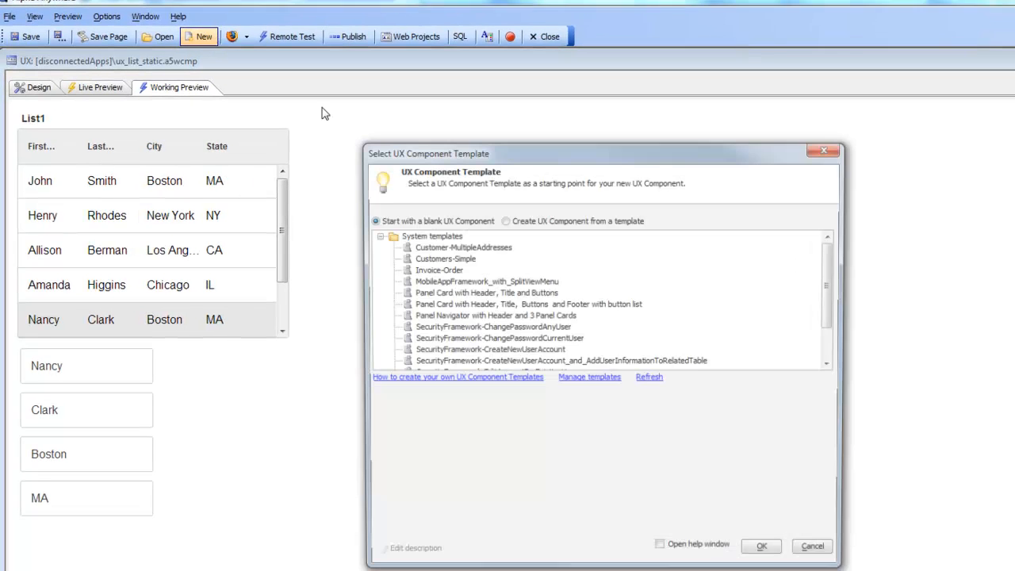
left_click(798, 536)
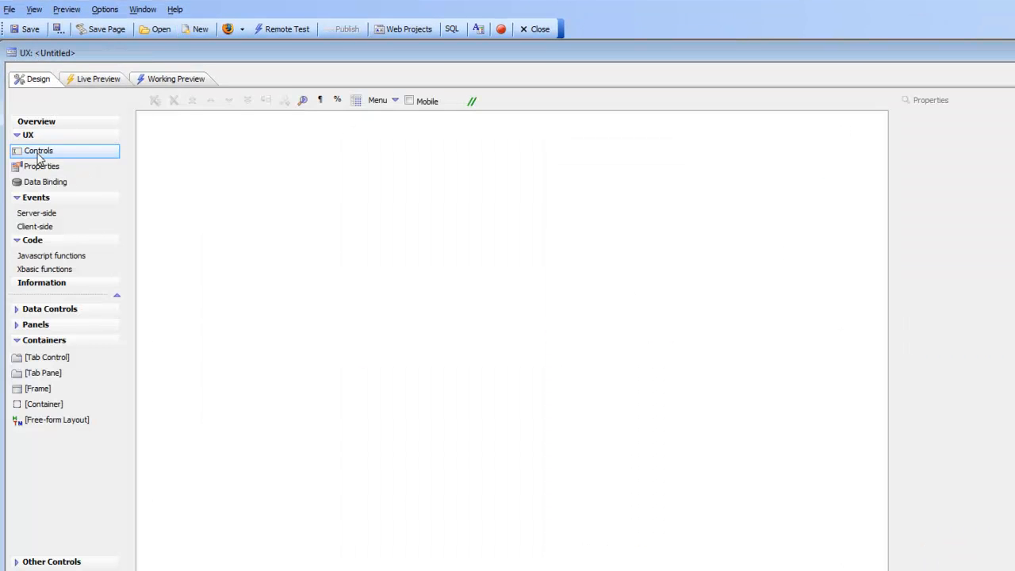
- Add a List control from Data Controls and launch its List Control Quick Setup Genie
left_click(50, 309)
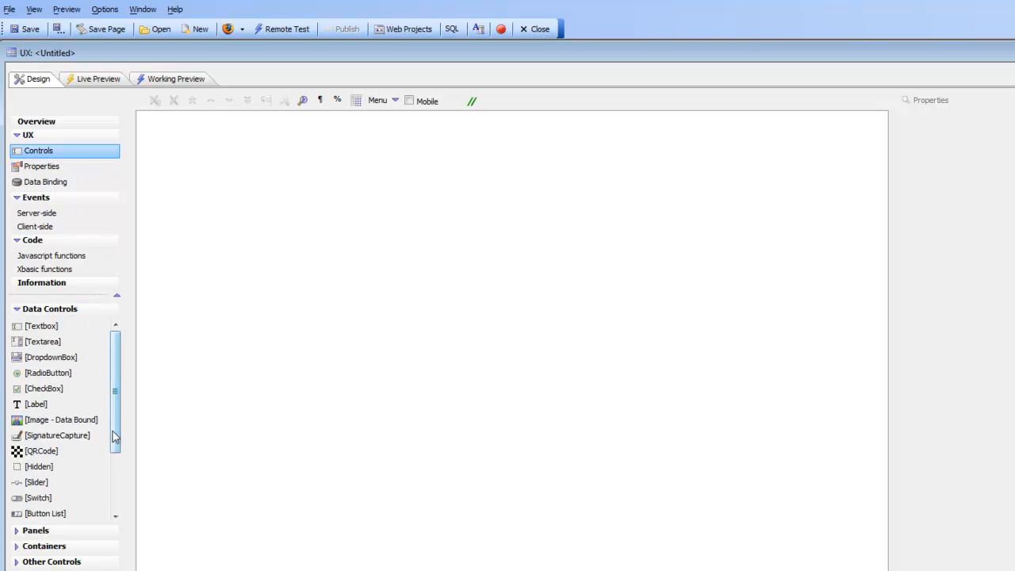
scroll(116, 436, "down", 2)
double_click(33, 451)
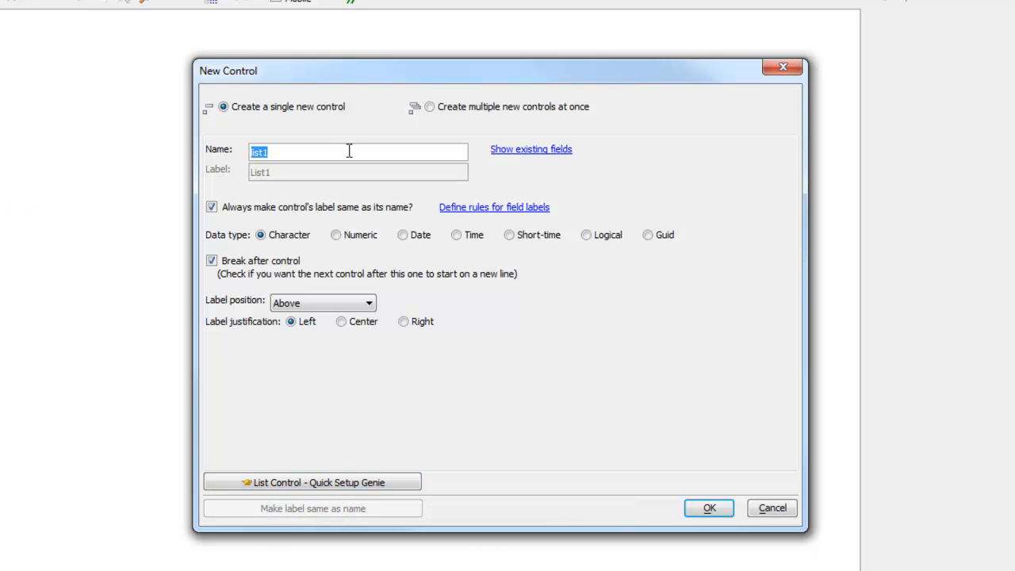
left_click(468, 111)
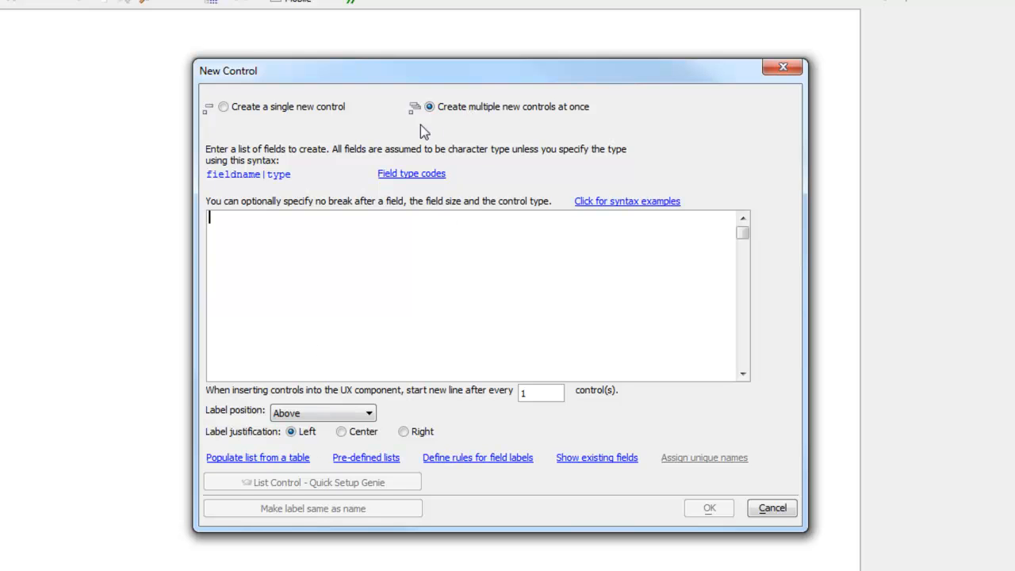
left_click(224, 107)
left_click(230, 484)
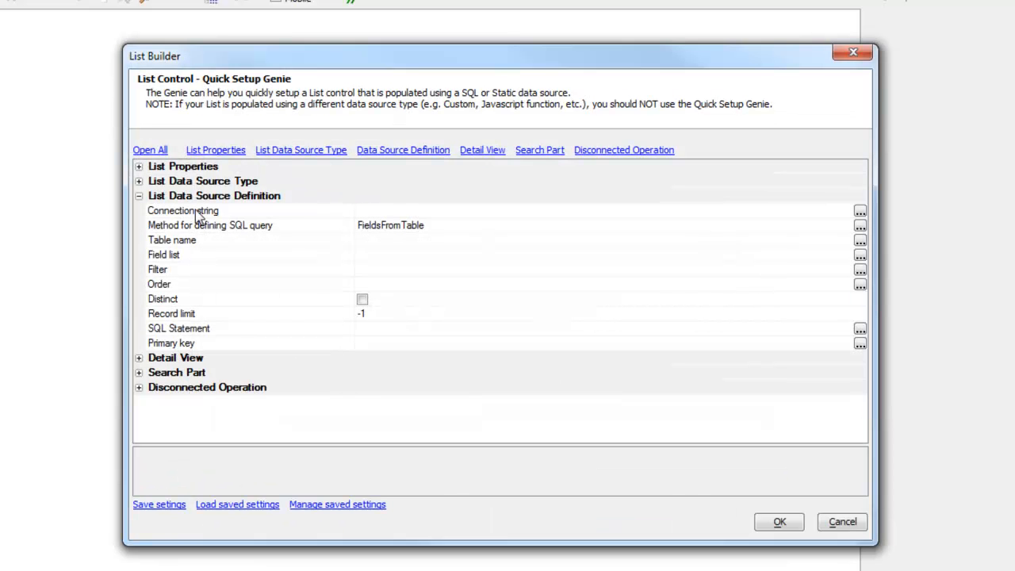
- Point the List at the Northwind named connection and its customers table
double_click(195, 210)
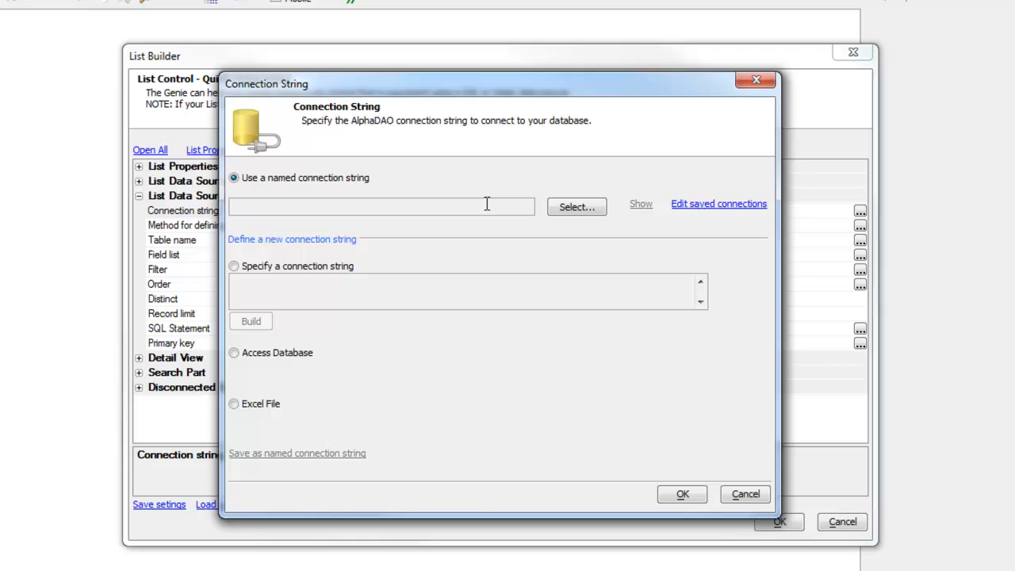
left_click(573, 208)
double_click(319, 278)
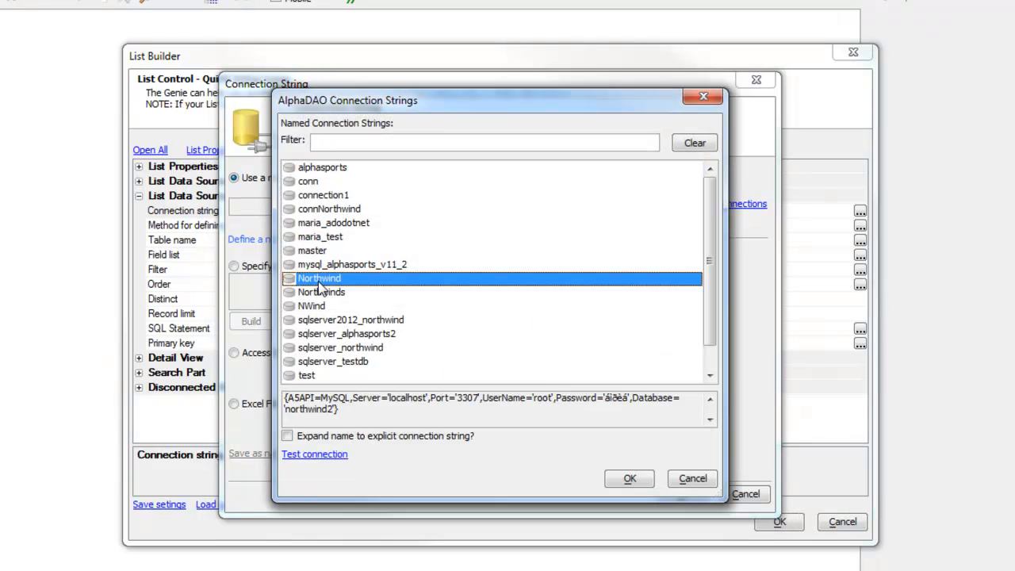
left_click(680, 495)
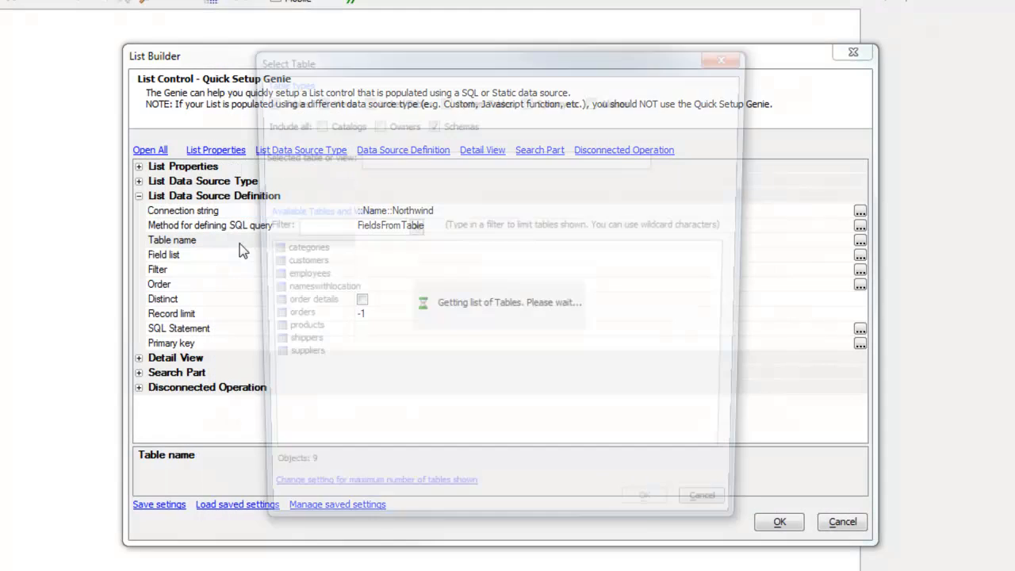
double_click(297, 265)
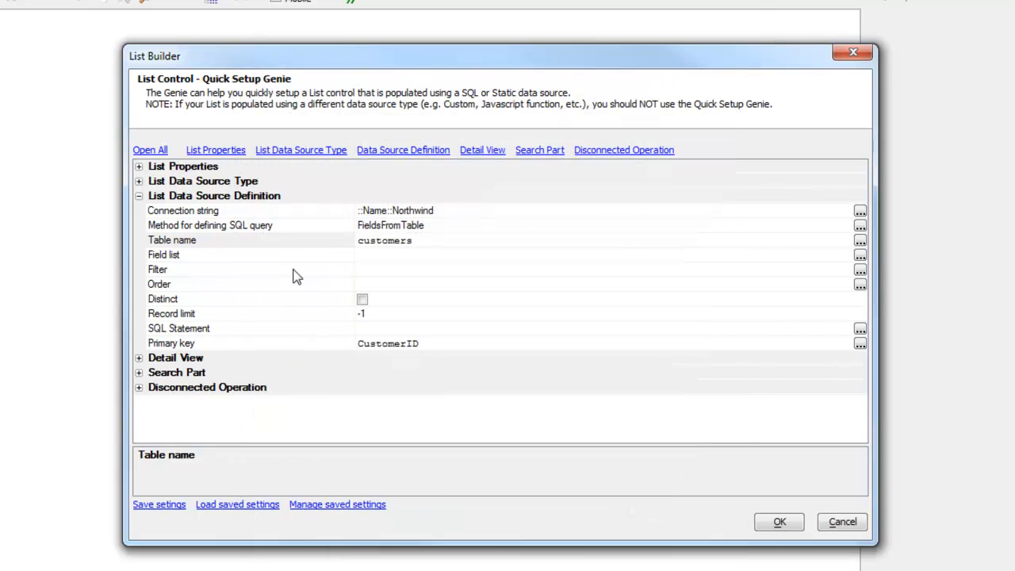
- Choose list fields CustomerID, CompanyName, ContactName, ContactTitle, City and Country
left_click(230, 259)
left_click(290, 216)
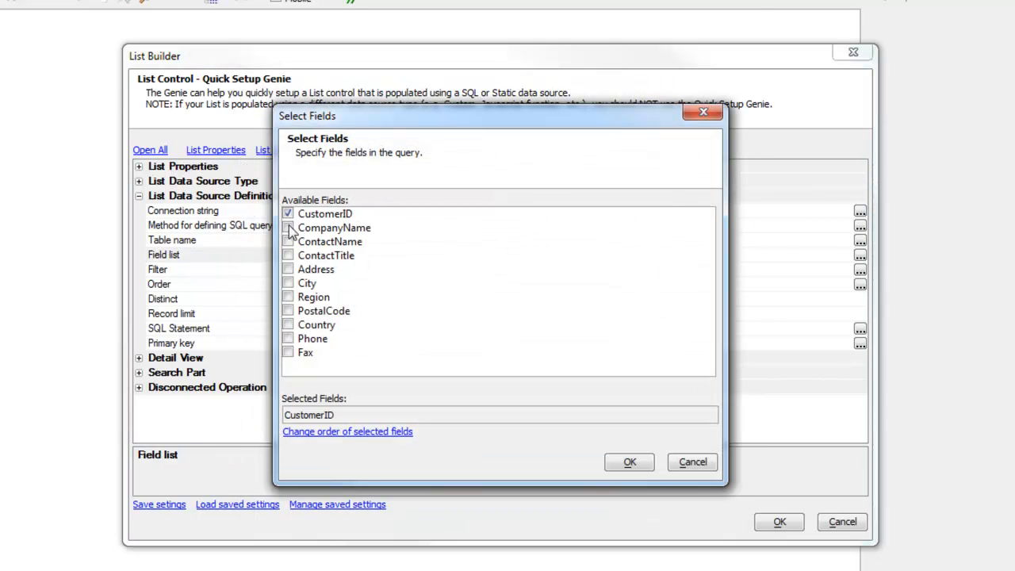
left_click(288, 227)
left_click(288, 241)
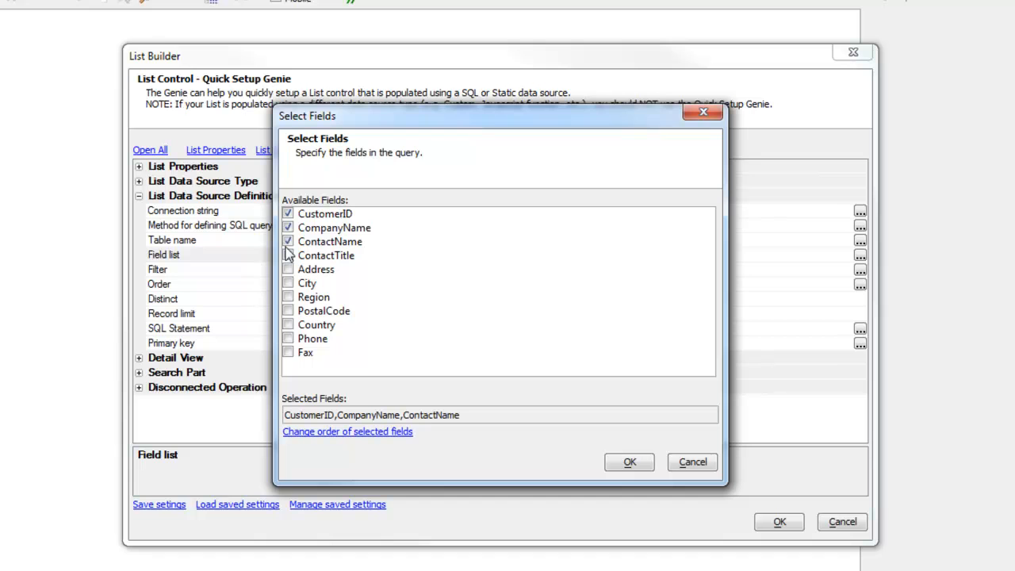
left_click(288, 256)
left_click(287, 284)
left_click(288, 325)
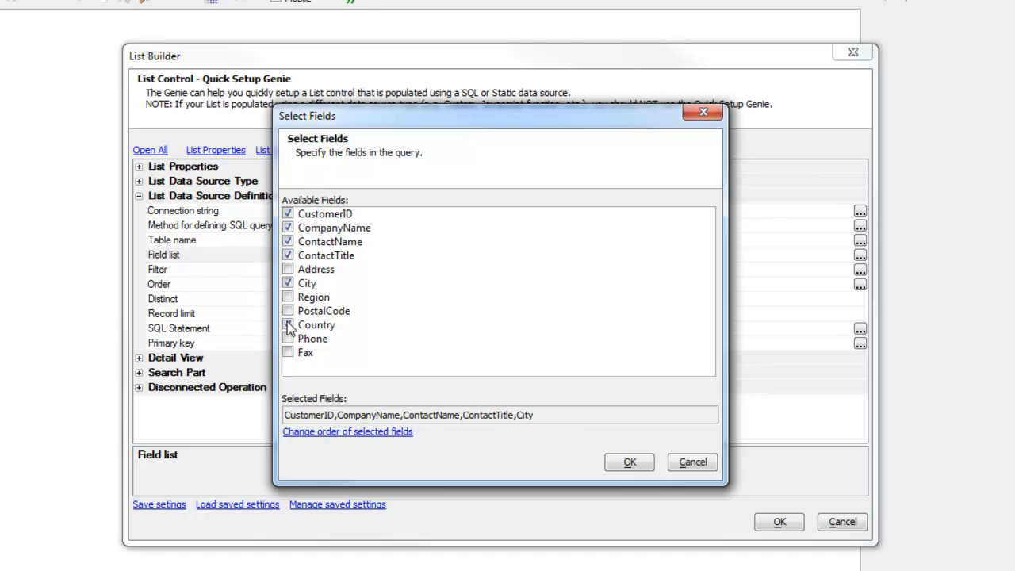
left_click(628, 462)
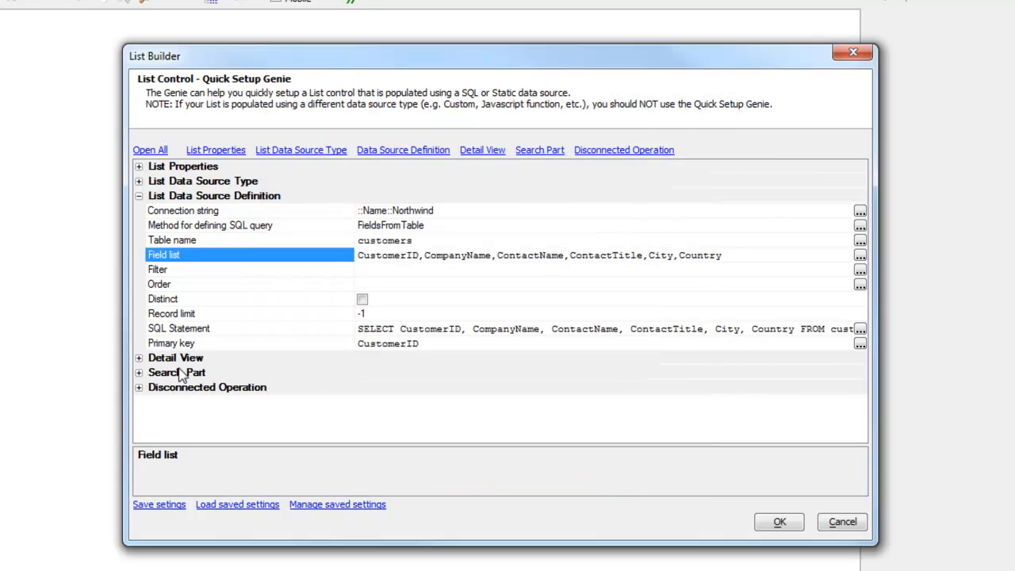
- Enable an editable detail view for the List and apply the List Builder settings
left_click(138, 358)
left_click(361, 373)
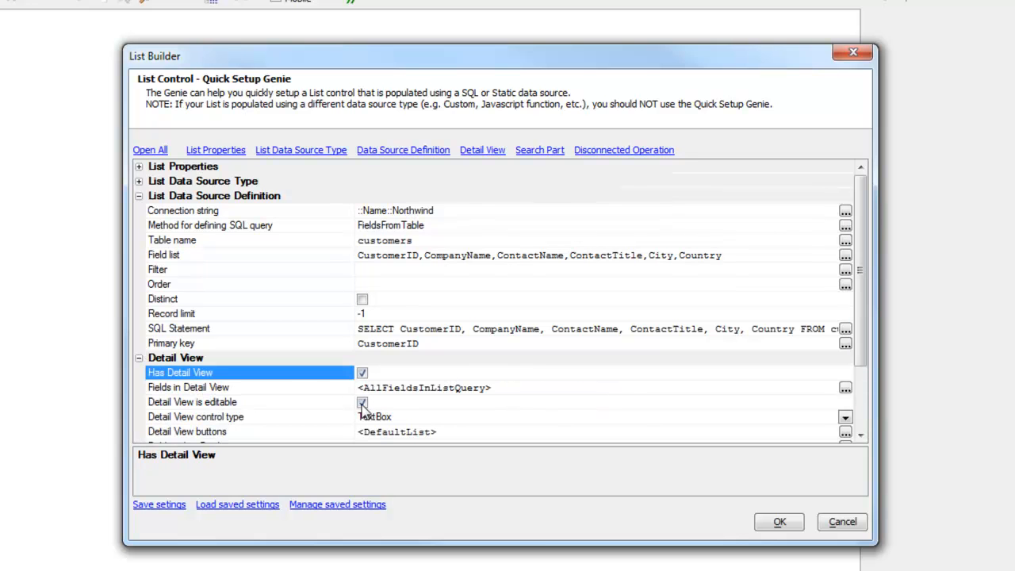
left_click(306, 403)
scroll(309, 404, "down", 1)
scroll(311, 406, "down", 1)
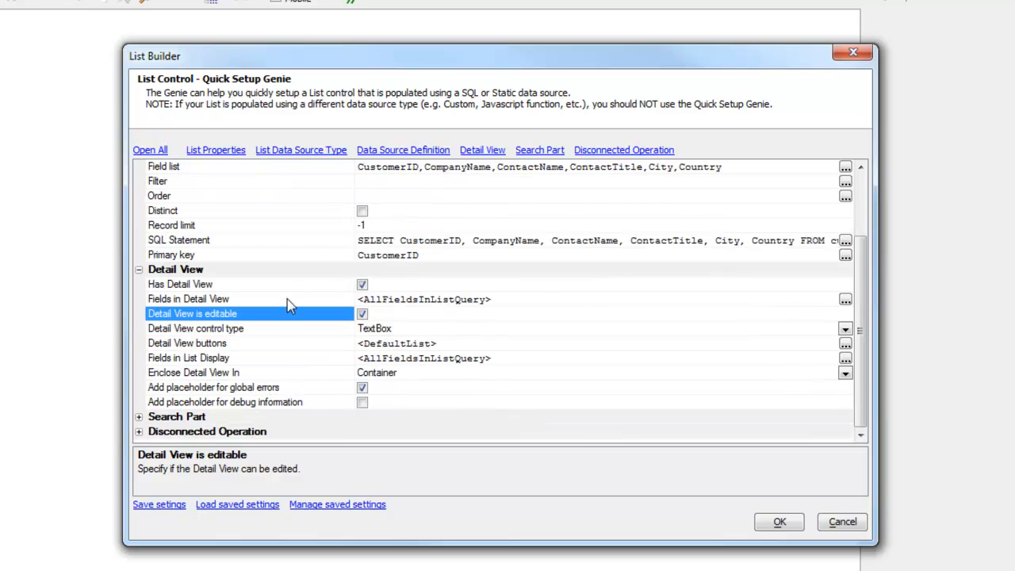
left_click(336, 298)
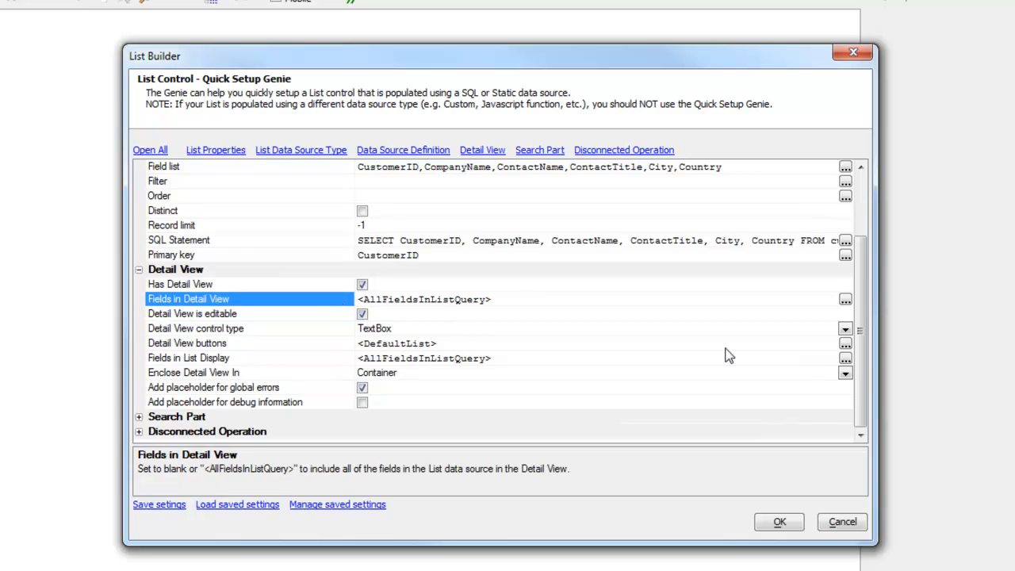
scroll(866, 365, "up", 3)
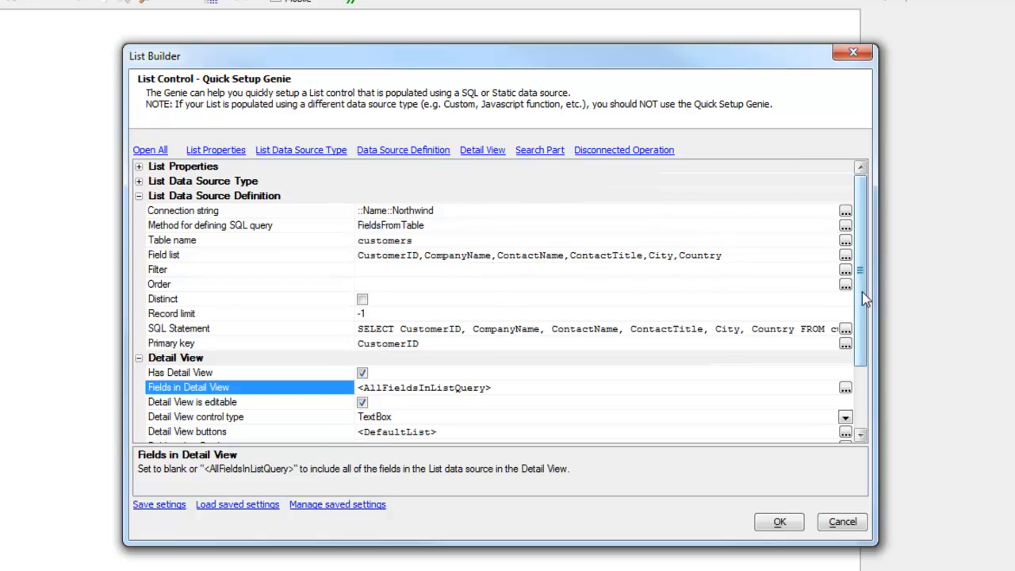
scroll(862, 292, "down", 3)
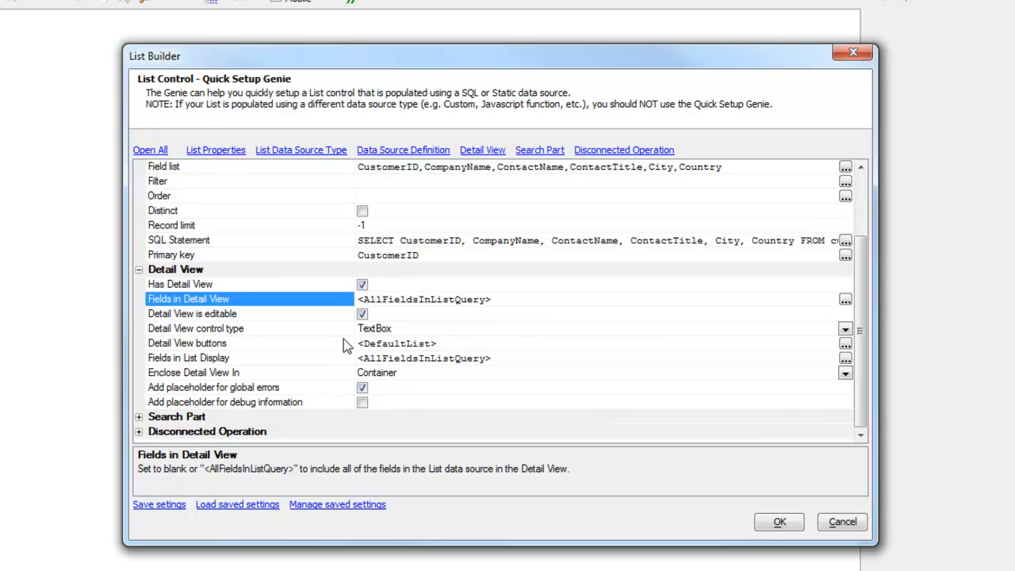
left_click(281, 359)
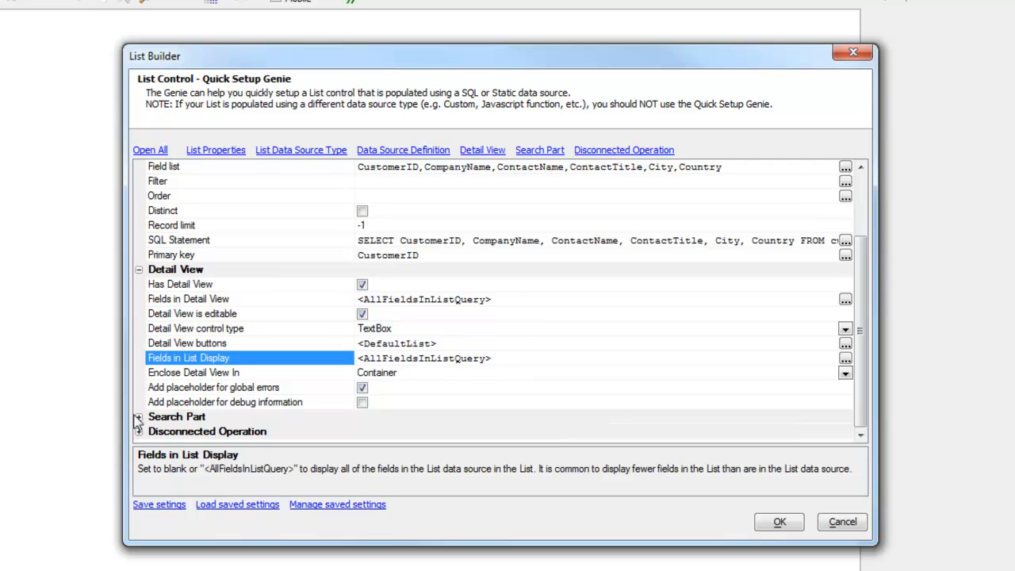
left_click(222, 402)
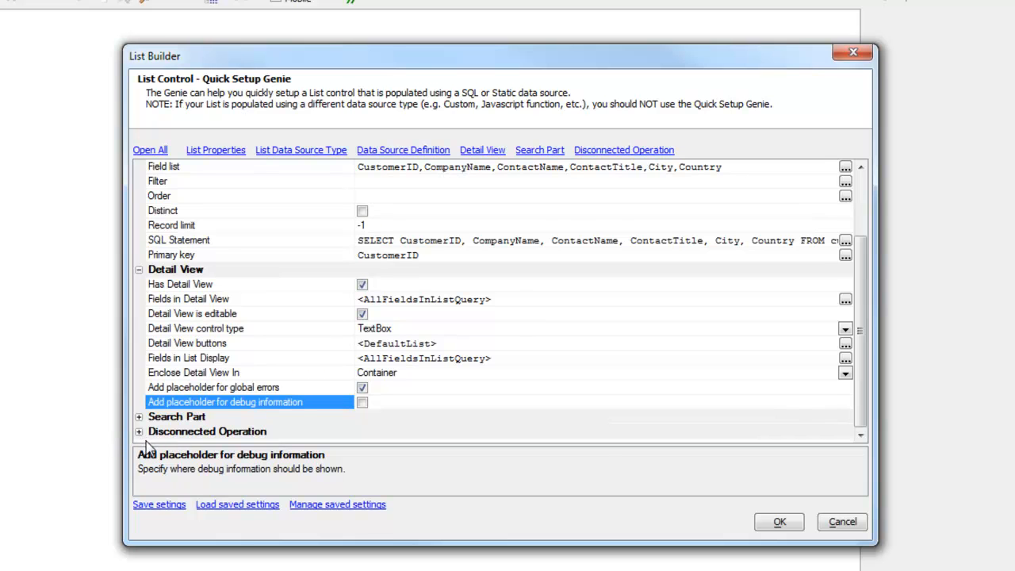
left_click(776, 524)
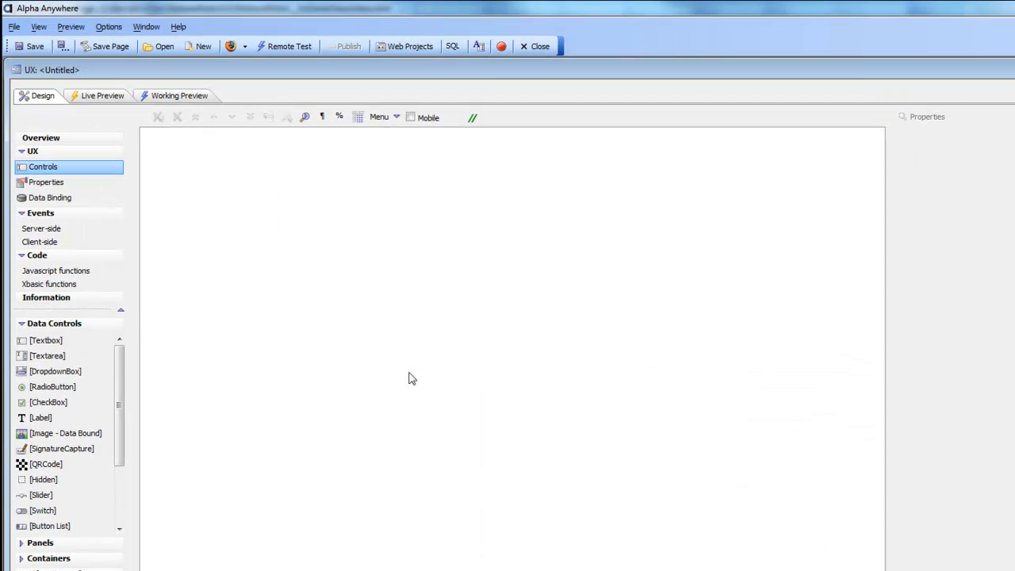
- Review the generated LIST1, detail container of six fields, errors placeholder and five record buttons
left_click(172, 137)
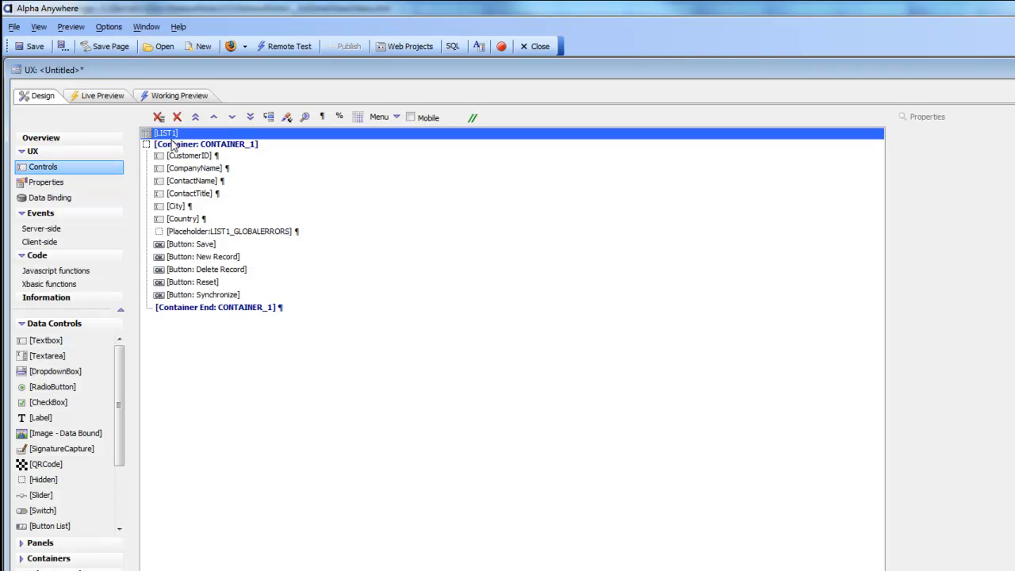
left_click_drag(179, 147, 213, 309)
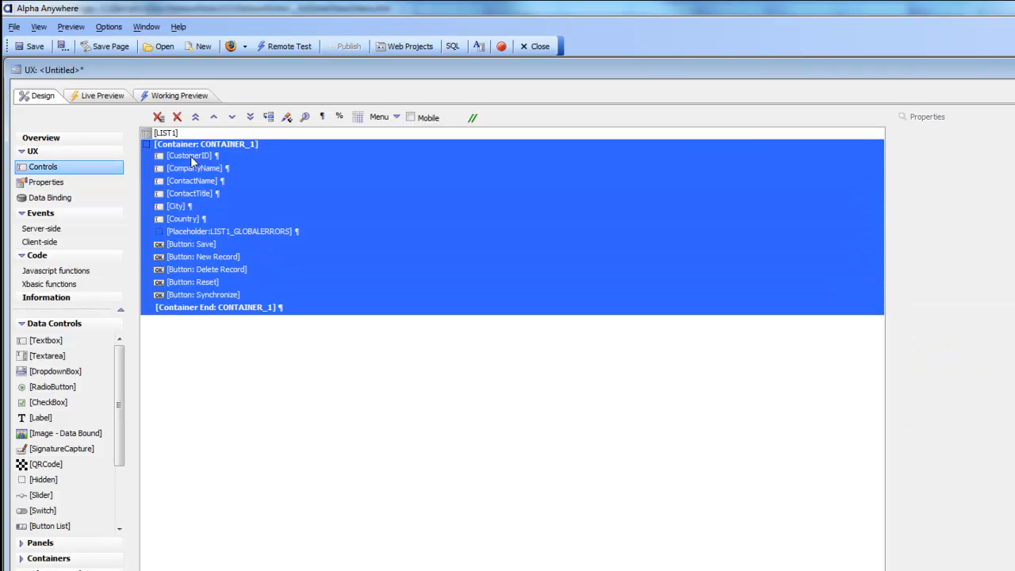
left_click(214, 232)
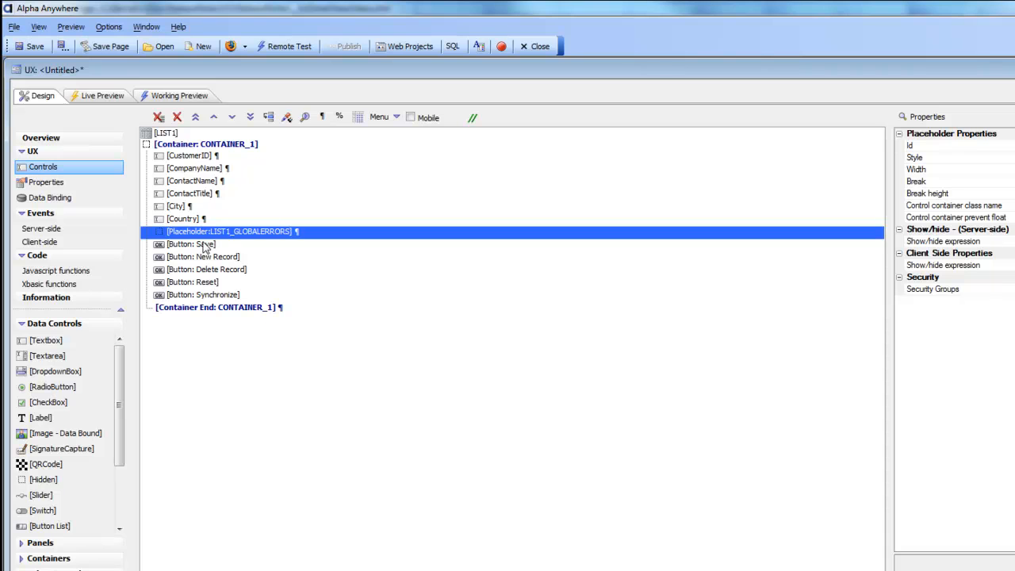
left_click_drag(208, 246, 210, 296)
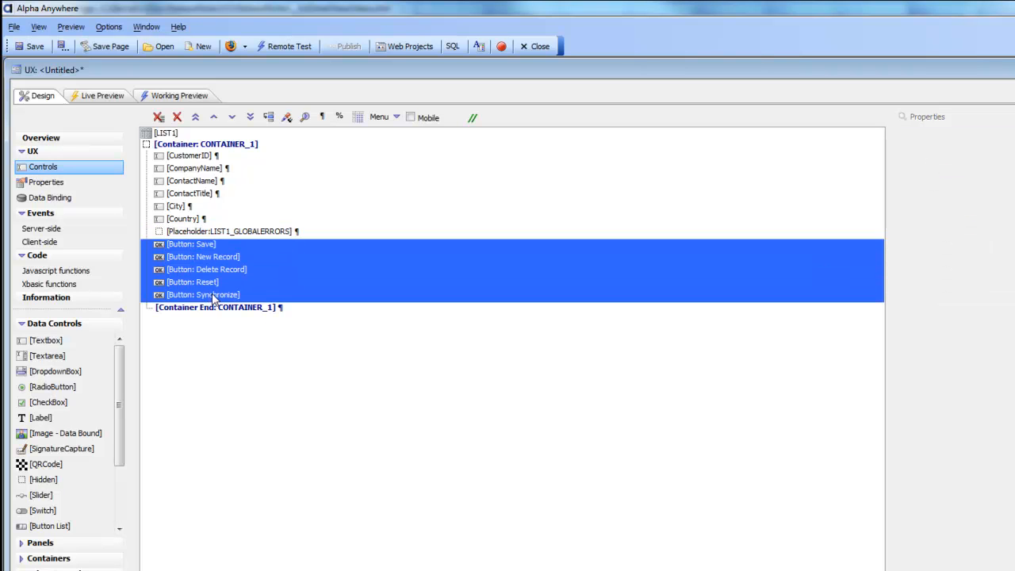
left_click(168, 134)
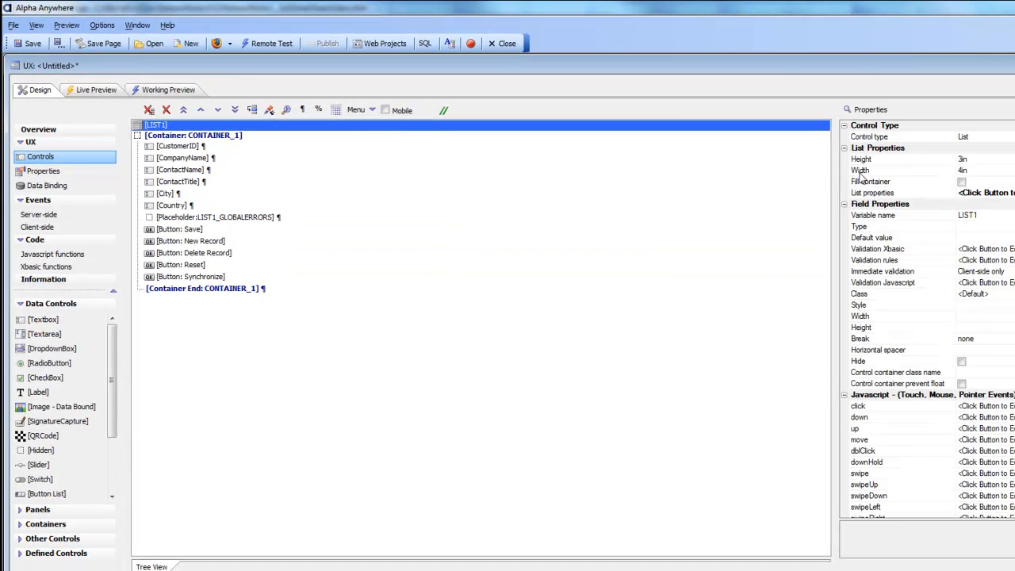
- Check LIST1's Detail View field map pairs each customer column with its same-named control
left_click(871, 195)
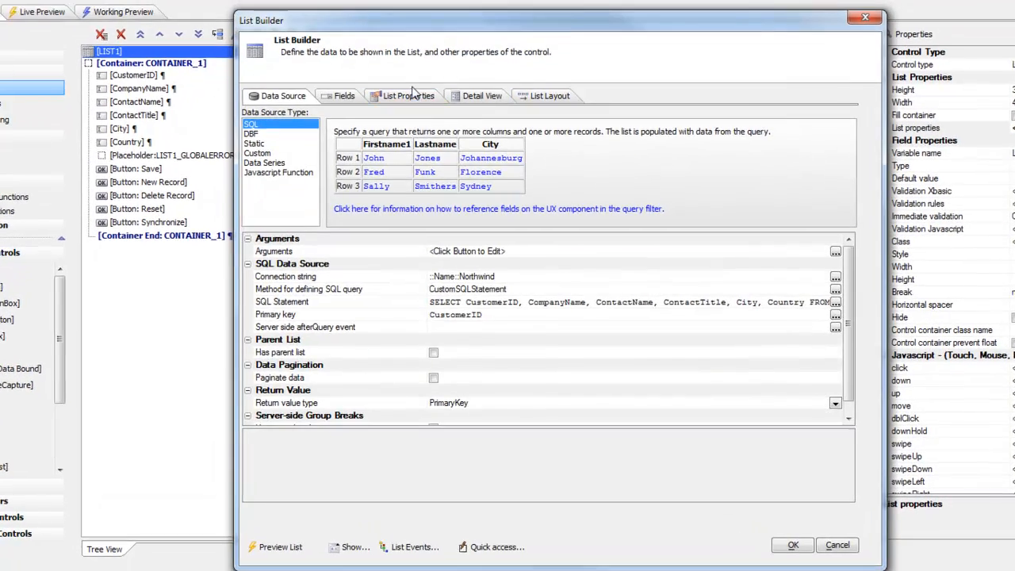
left_click(414, 93)
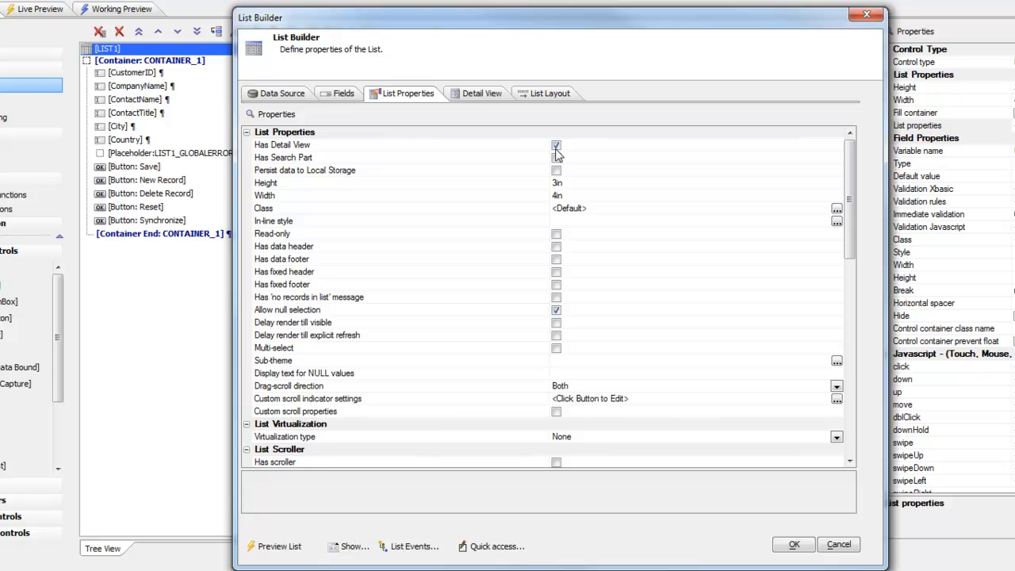
left_click(481, 94)
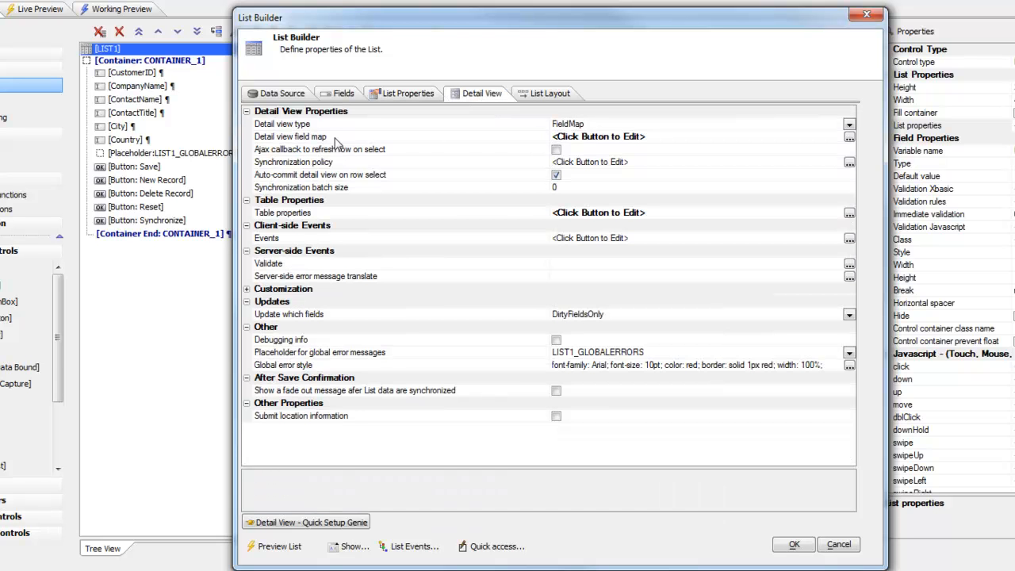
double_click(467, 142)
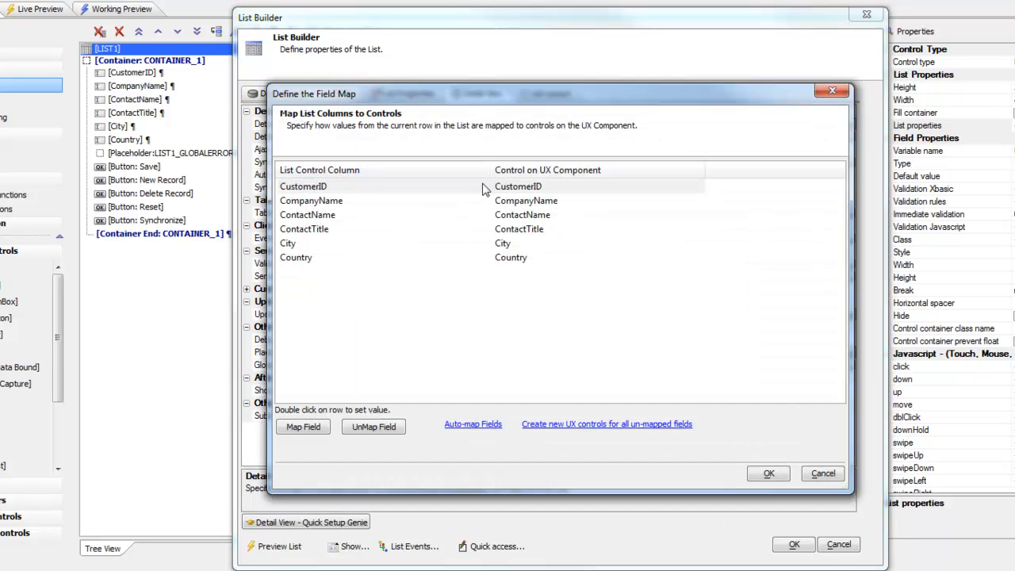
left_click(768, 474)
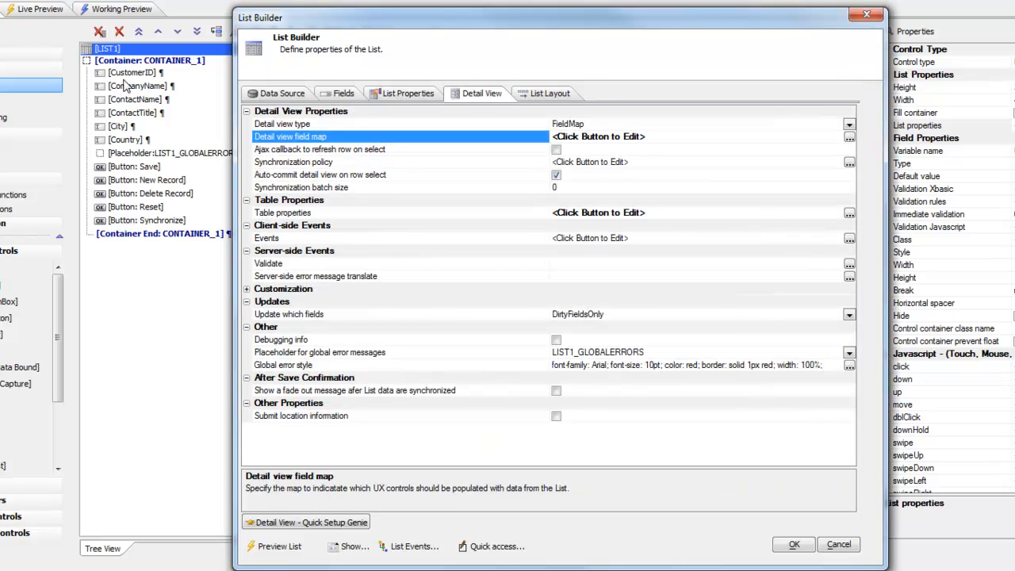
left_click(795, 546)
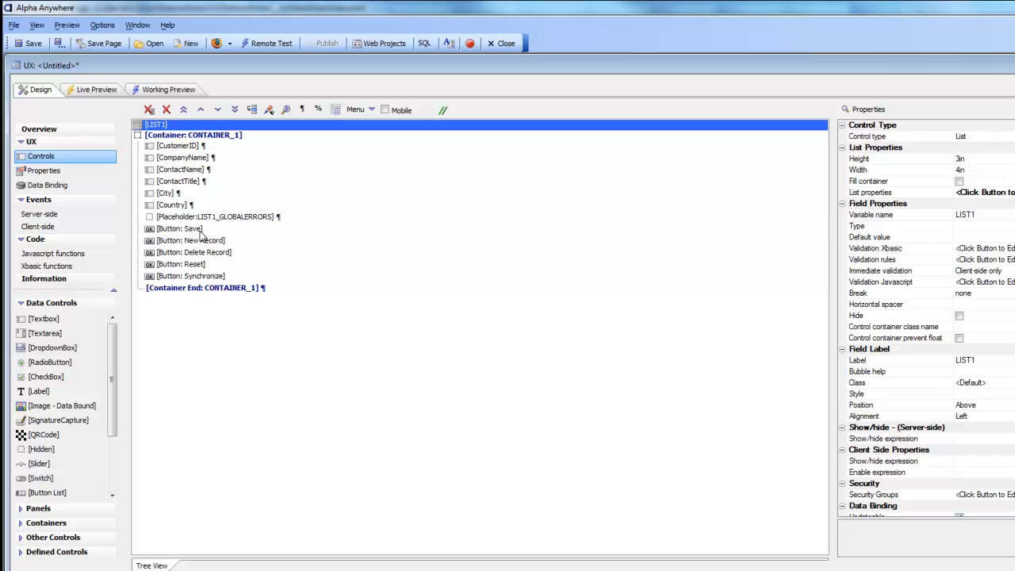
- Inspect the Save button's click event Javascript and its updateListFromUXControls call
left_click(198, 229)
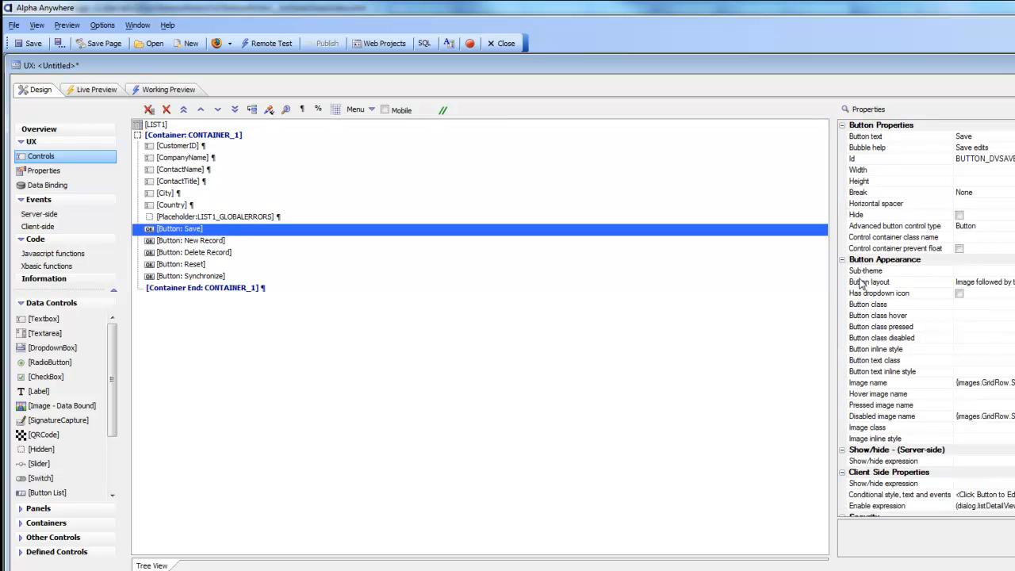
left_click_drag(1014, 285, 972, 286)
left_click(762, 485)
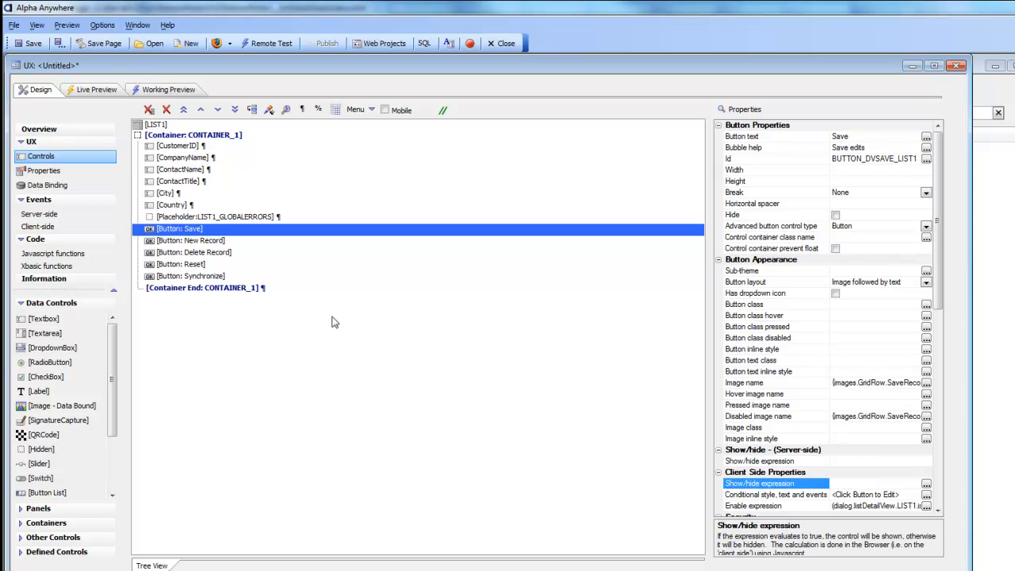
left_click(785, 485)
scroll(785, 486, "down", 5)
double_click(747, 385)
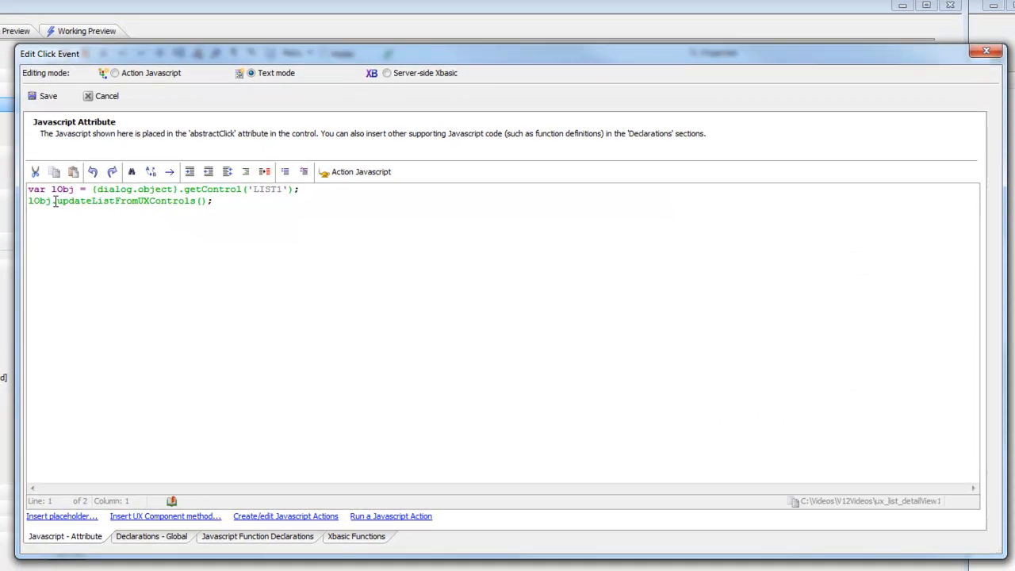
left_click_drag(55, 201, 202, 203)
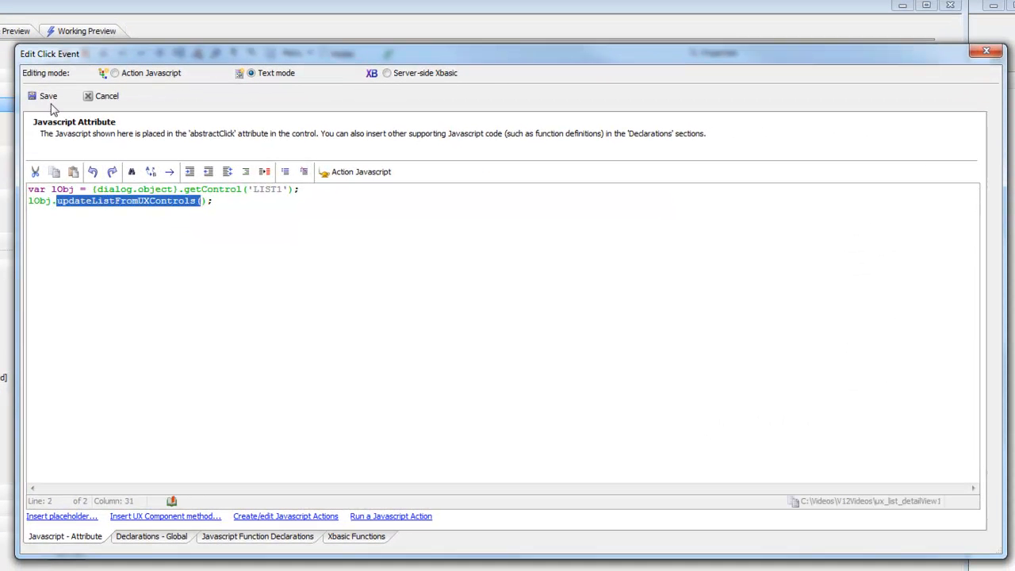
left_click(46, 97)
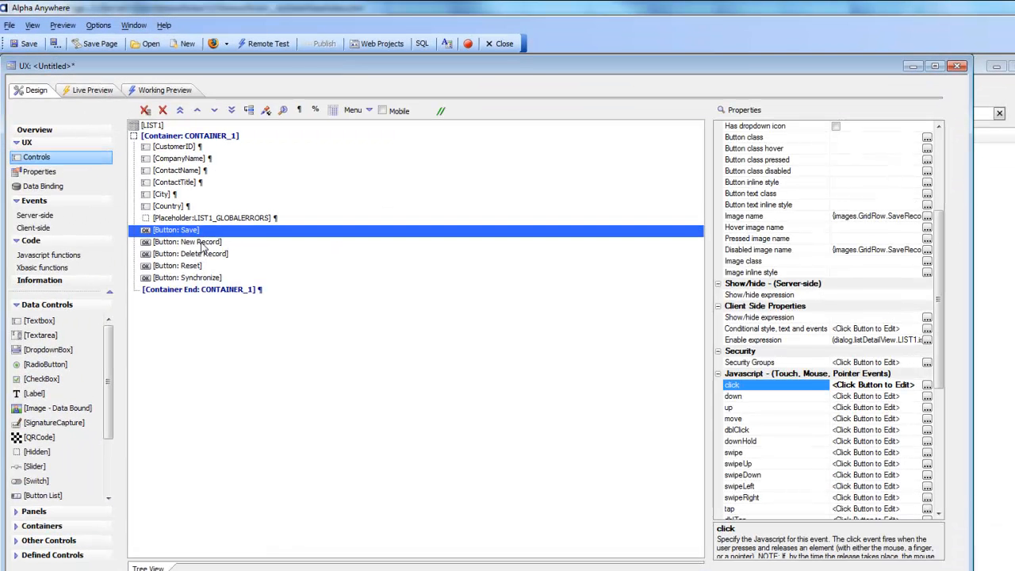
- Review the Save button's enable expression, then run the component in Working Preview
left_click(785, 341)
left_click(864, 340)
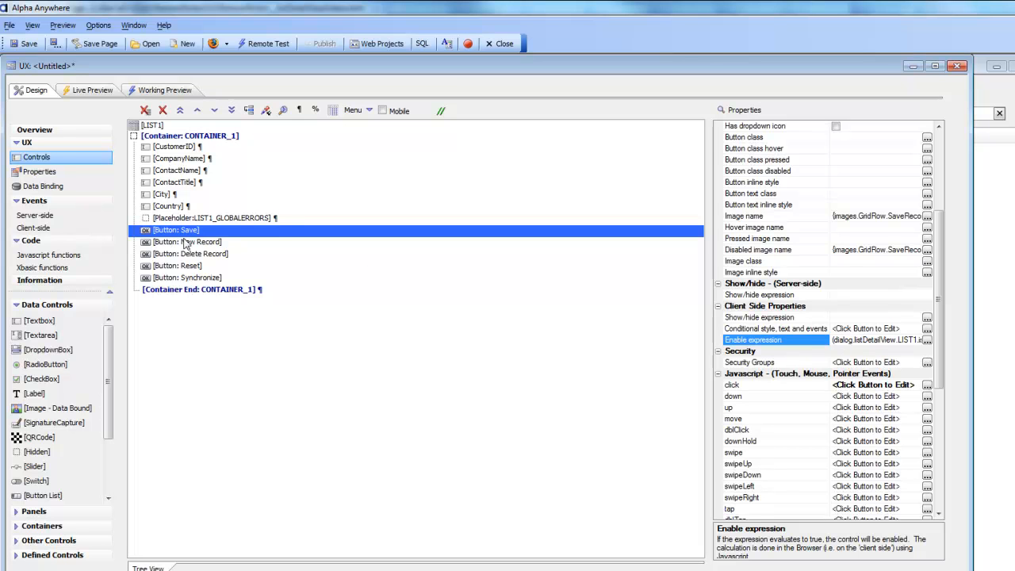
left_click(167, 90)
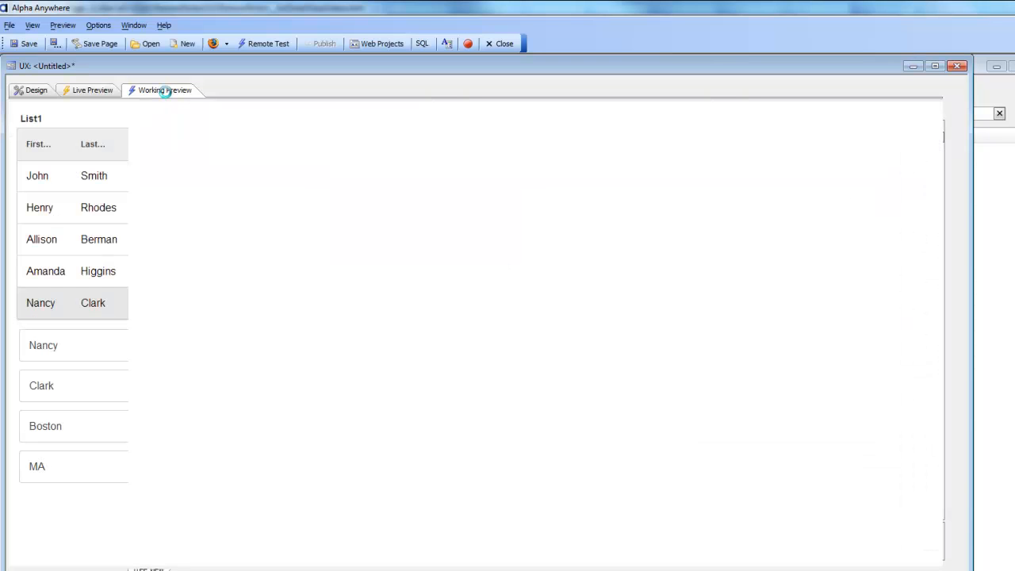
- Change ALFKI's contact title from Rep to Owner, save, synchronize, and reload the preview
left_click(95, 187)
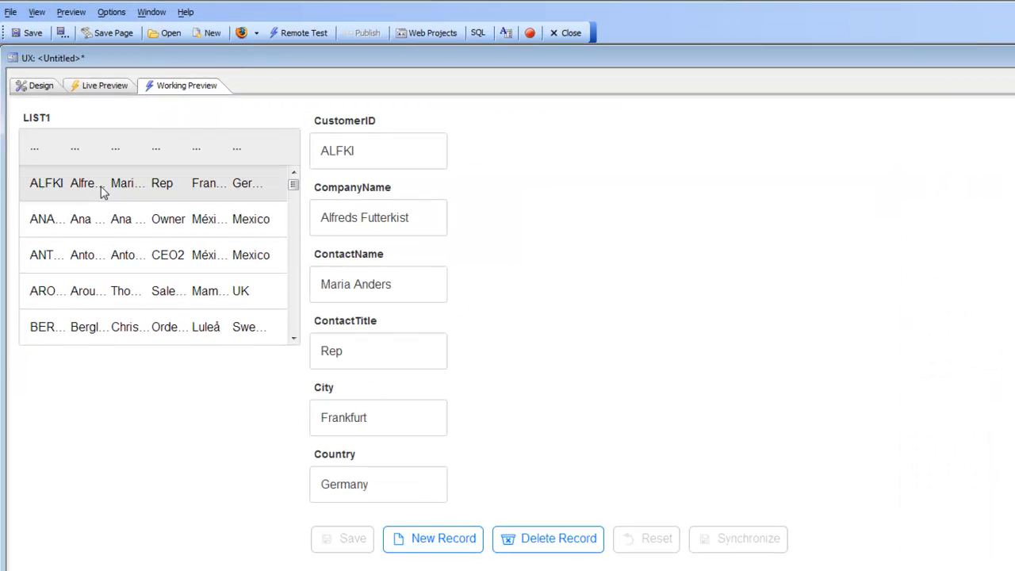
left_click_drag(347, 350, 261, 337)
type("Owner")
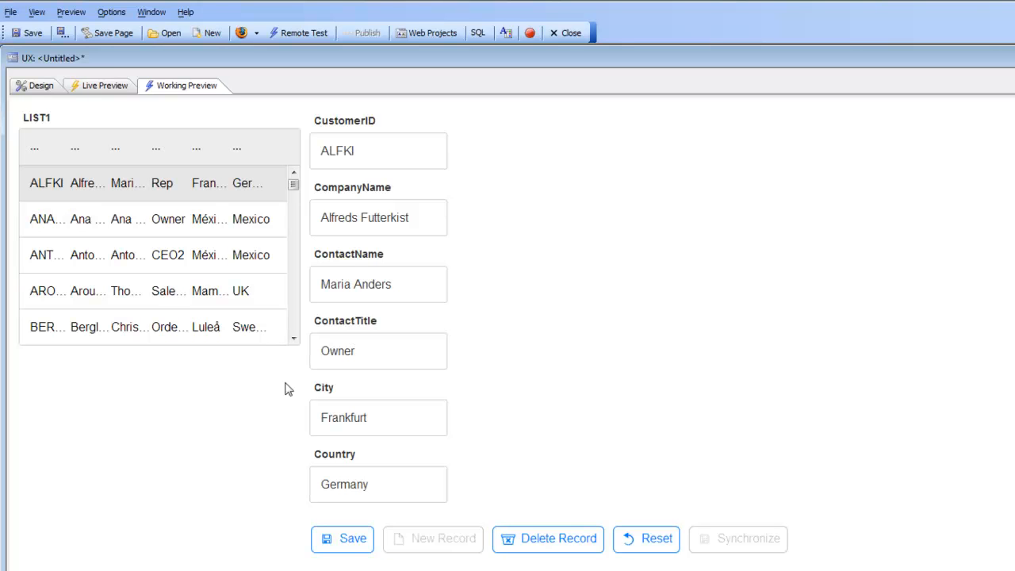
left_click(342, 551)
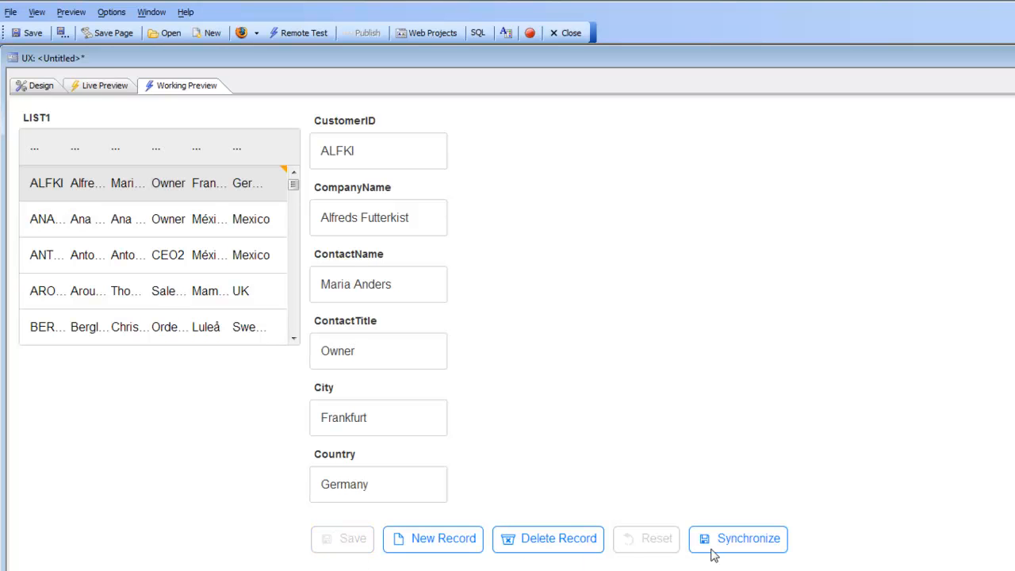
left_click(718, 546)
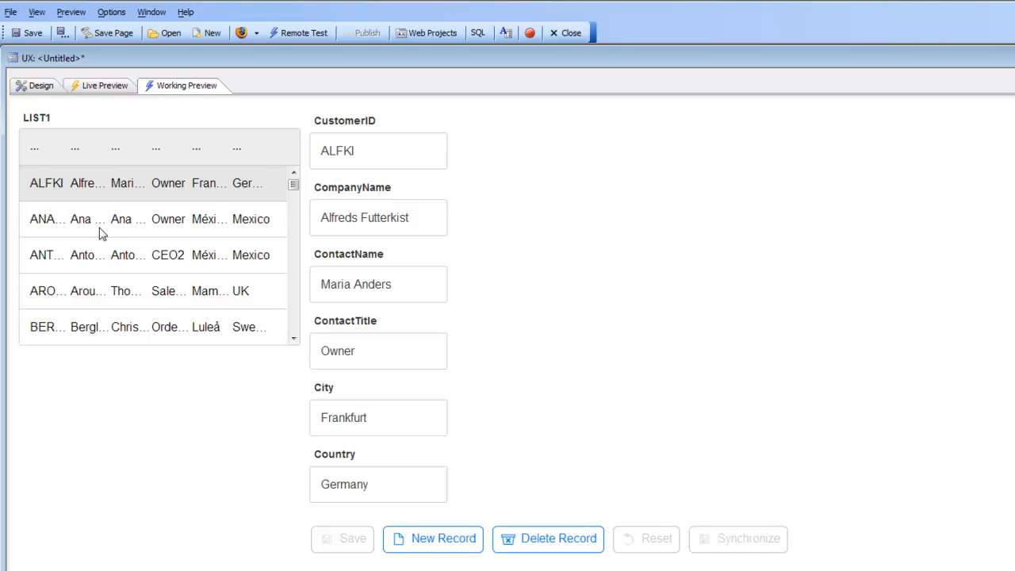
double_click(371, 363)
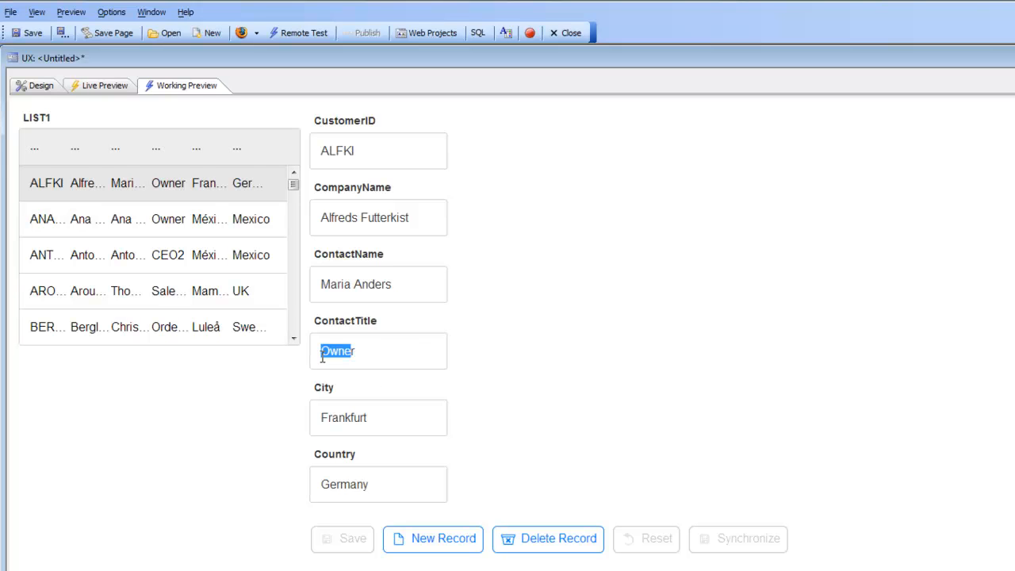
left_click(31, 85)
left_click(181, 86)
- Correct ANTON's contact title from CEO2 to CEO, then save and synchronize
left_click(174, 259)
left_click(367, 353)
key("BackSpace")
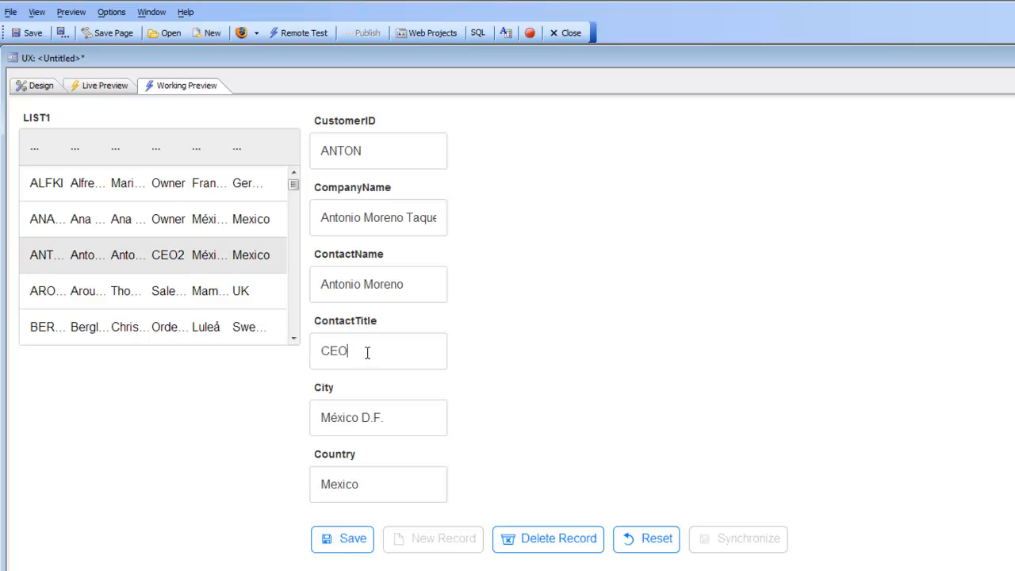
left_click(354, 539)
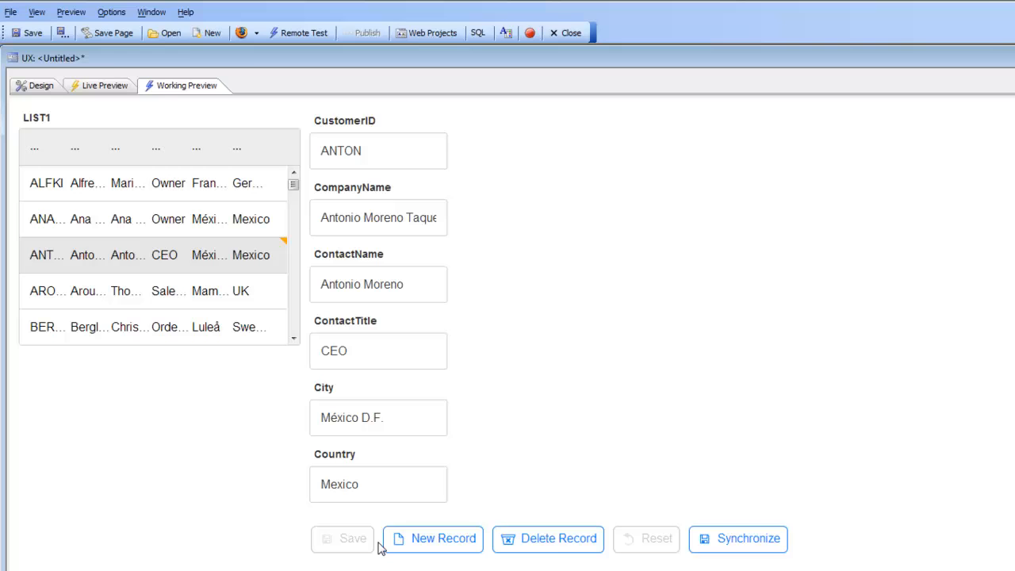
left_click(706, 546)
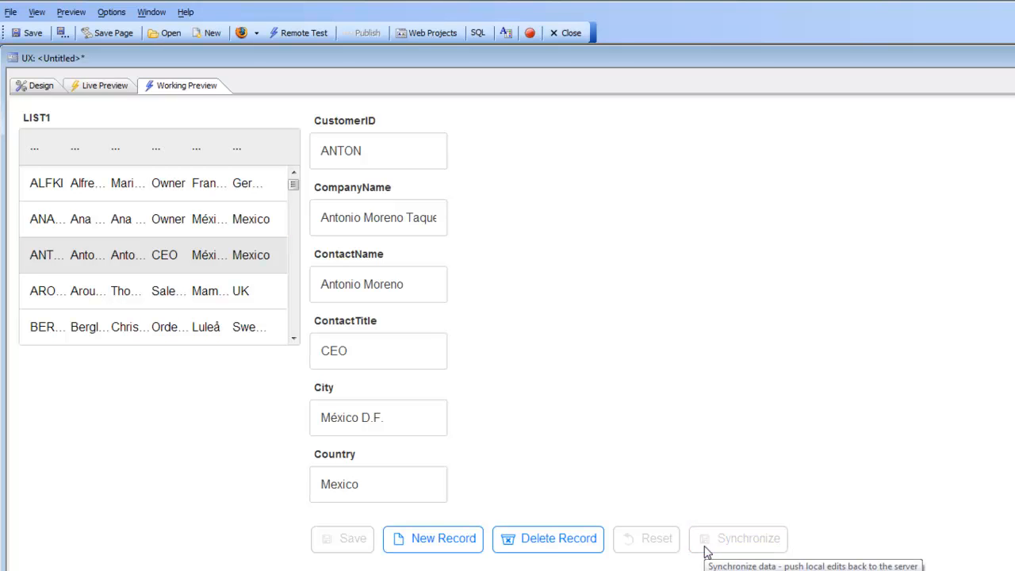